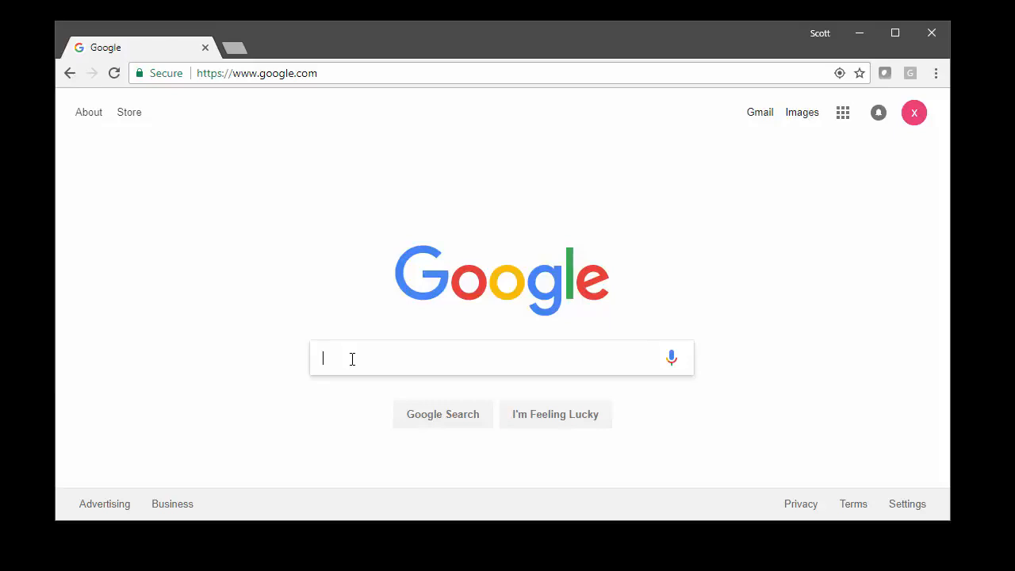
Search Google for 'download windows server'
text(downlo)
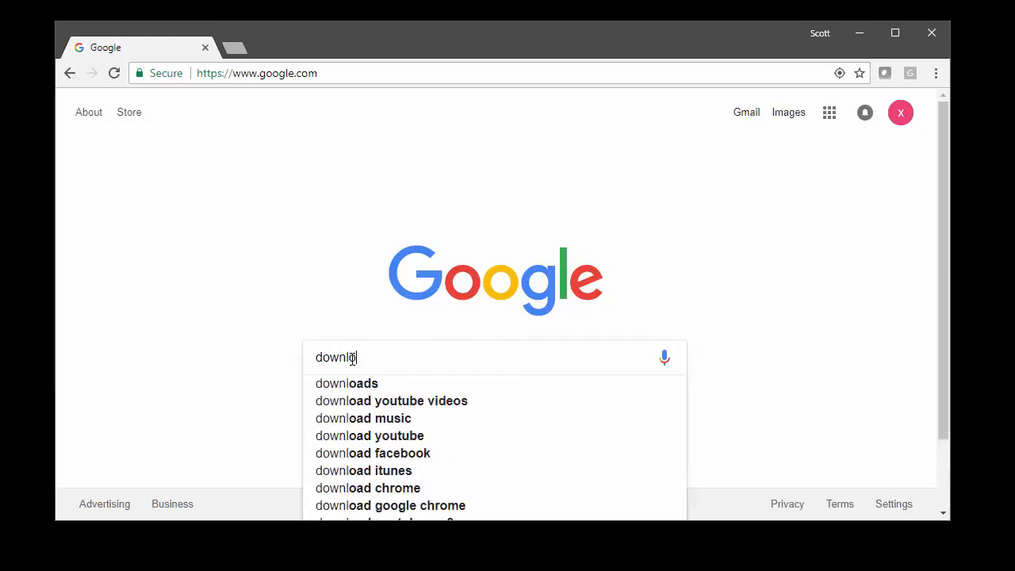
text(ad )
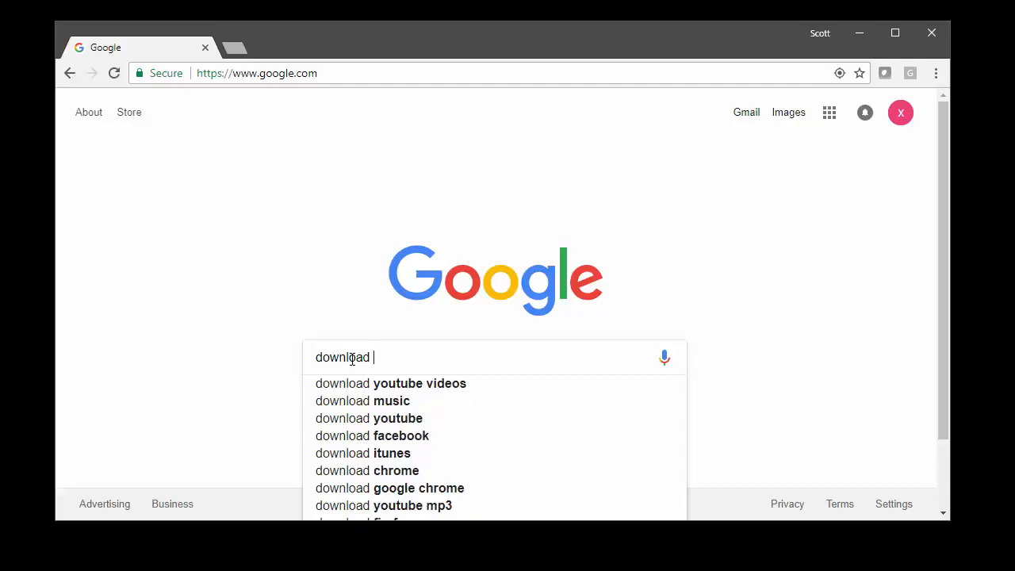
text(windows serv)
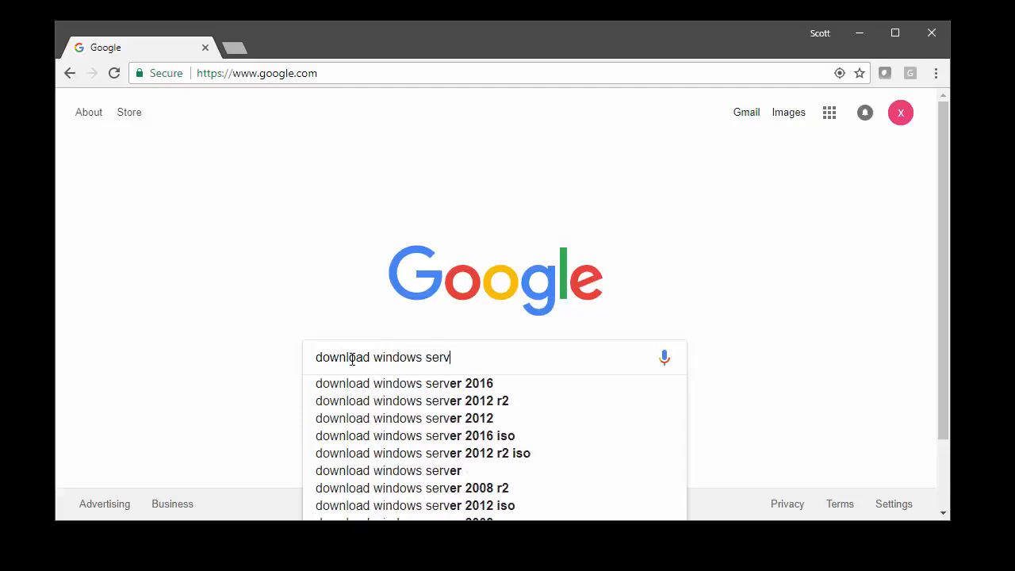
text(er)
key(Return)
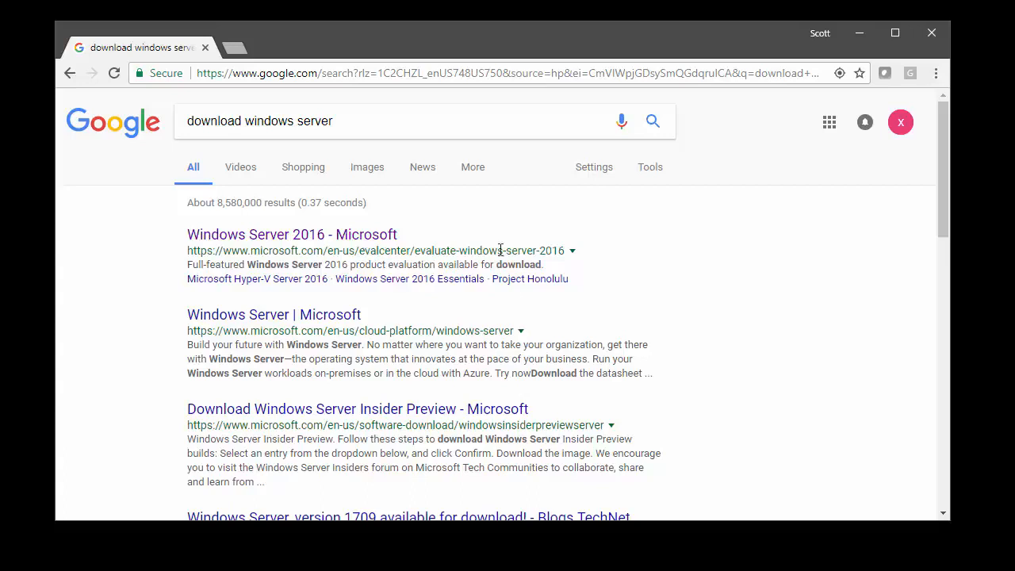
Open the Windows Server 2016 evaluation result, select ISO and continue to the registration form
click(342, 238)
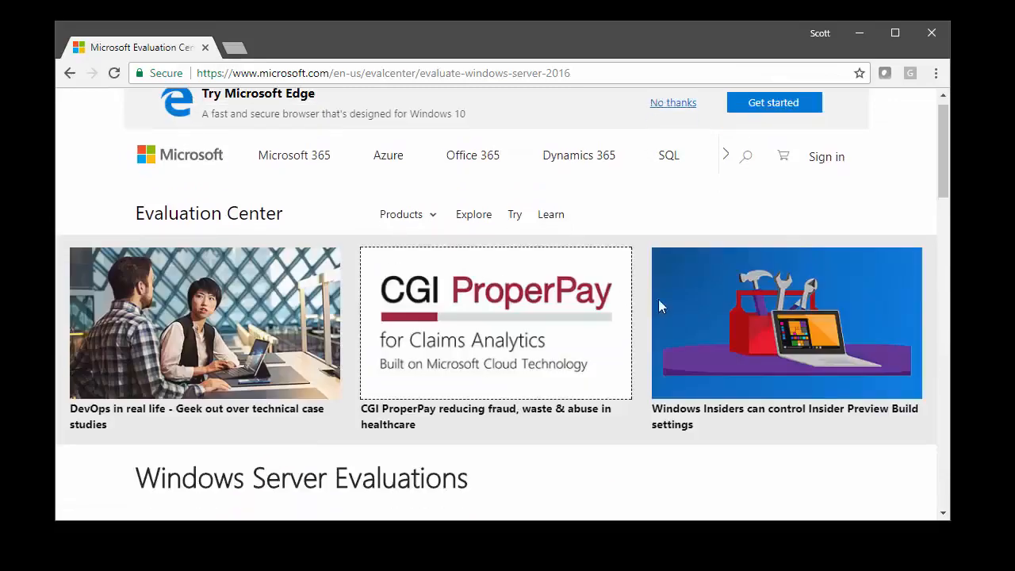
drag(943, 118, 943, 212)
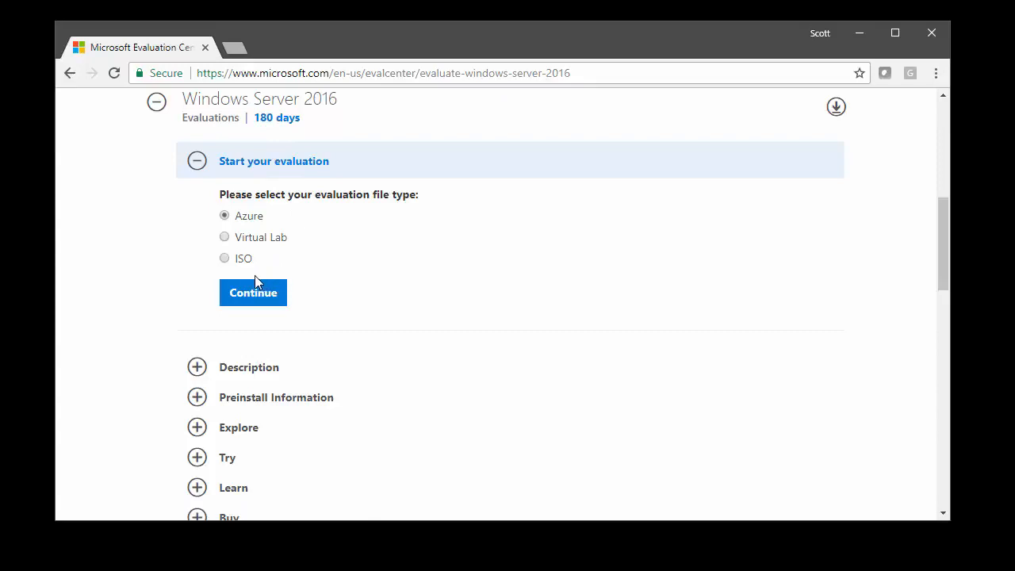
click(224, 260)
click(256, 306)
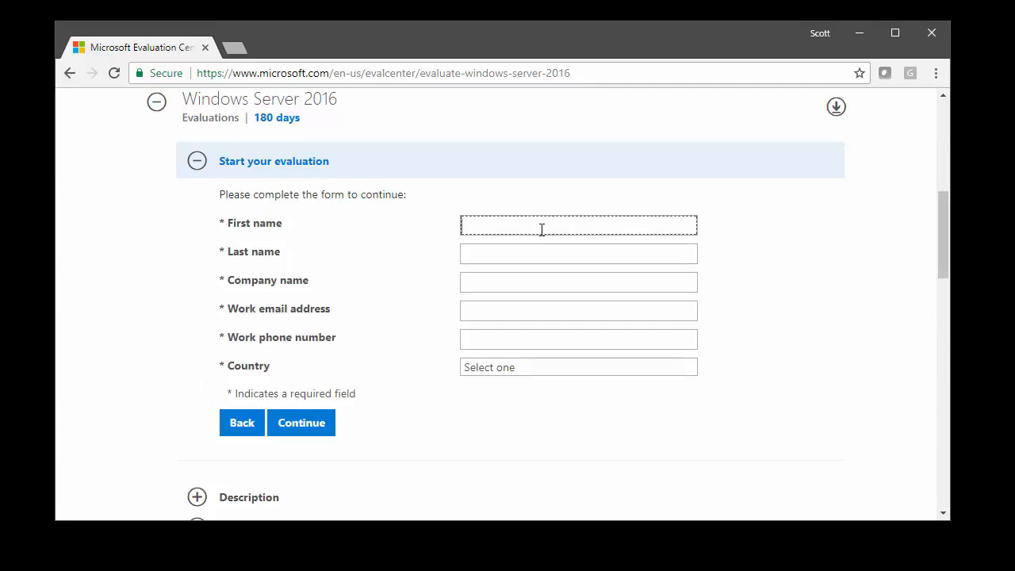
Fill in the first and last name, work email and work phone fields
text(fgfgfgf)
click(534, 254)
text(fgfgfgfg)
click(532, 282)
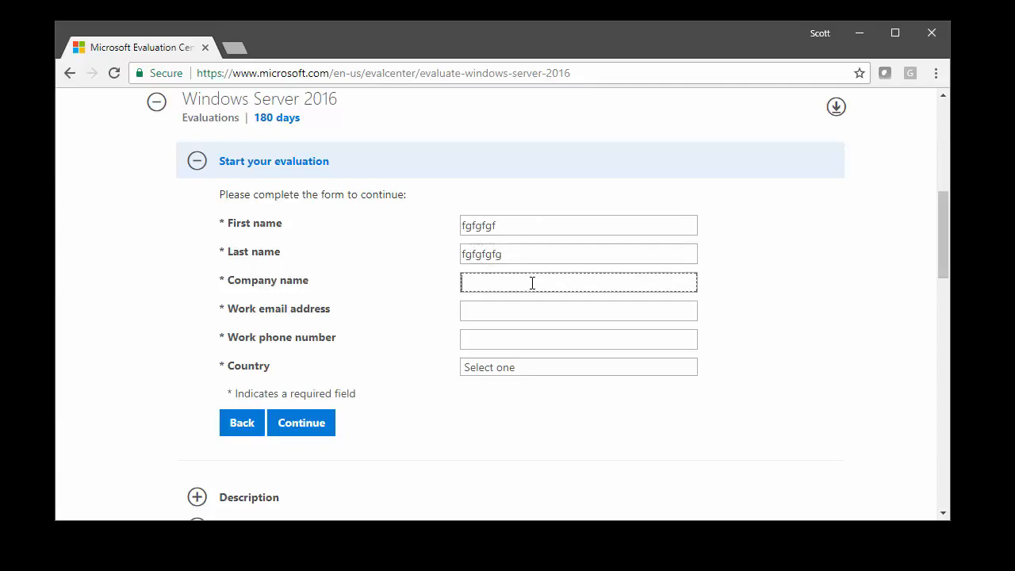
text(fgfgfgfg)
click(516, 307)
text(fffff)
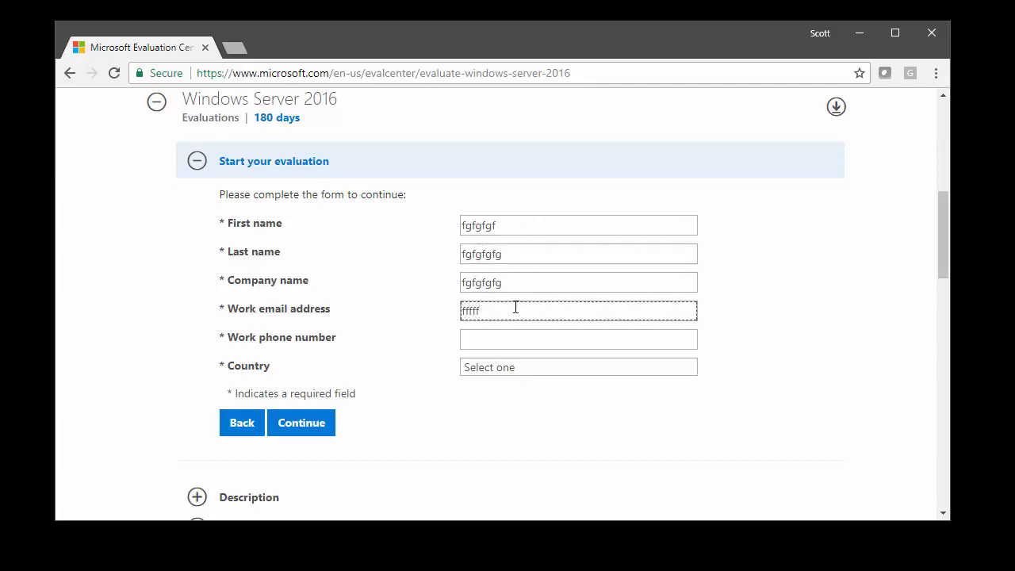
text(@ss.com)
click(501, 342)
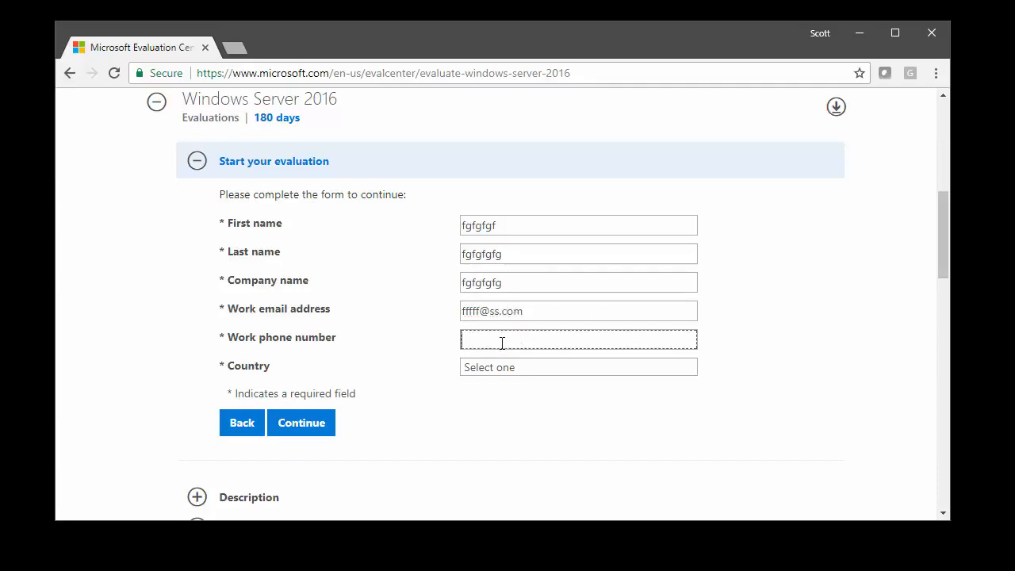
text(555-888-9876)
Set the country to United States and submit the registration form
click(500, 367)
key(u)
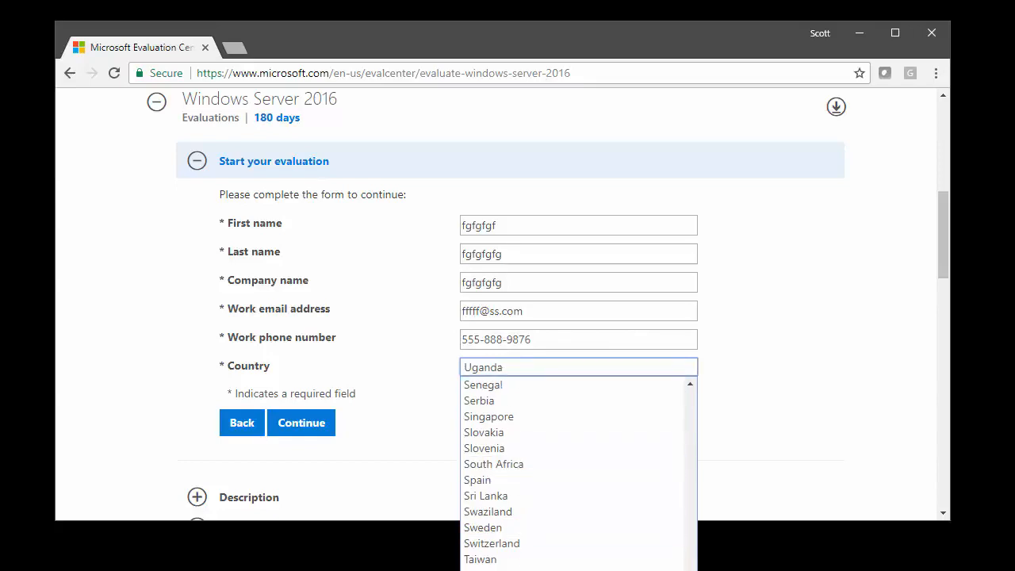
scroll(579, 472, down, 3)
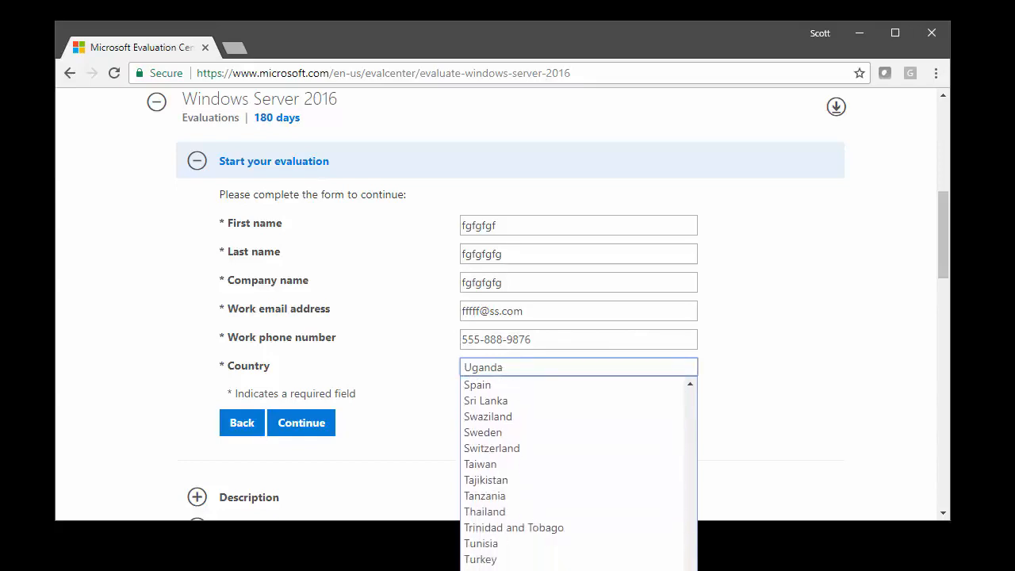
key(Down)
key(Down)
key(Down)
key(Down)
key(Return)
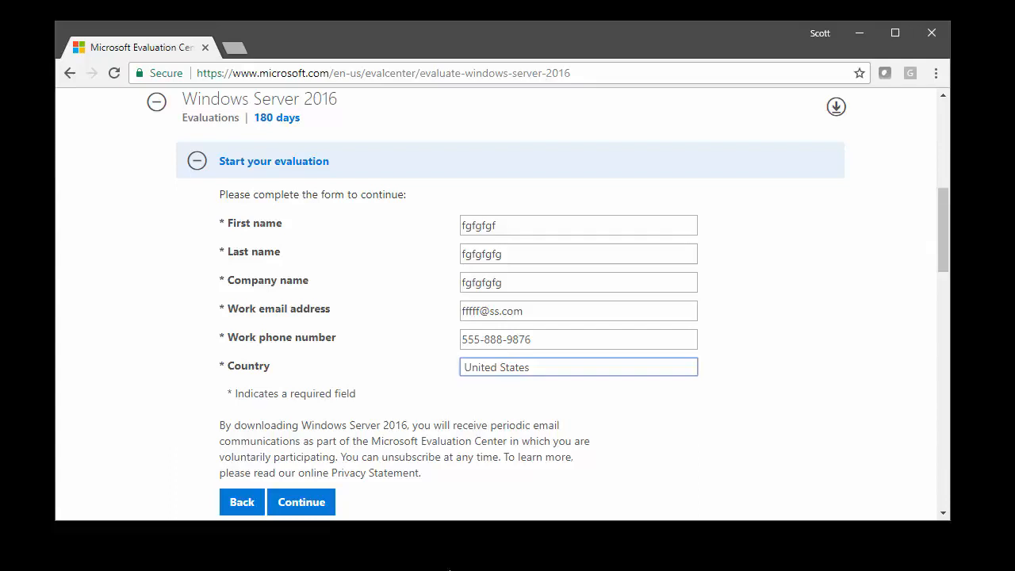
click(295, 507)
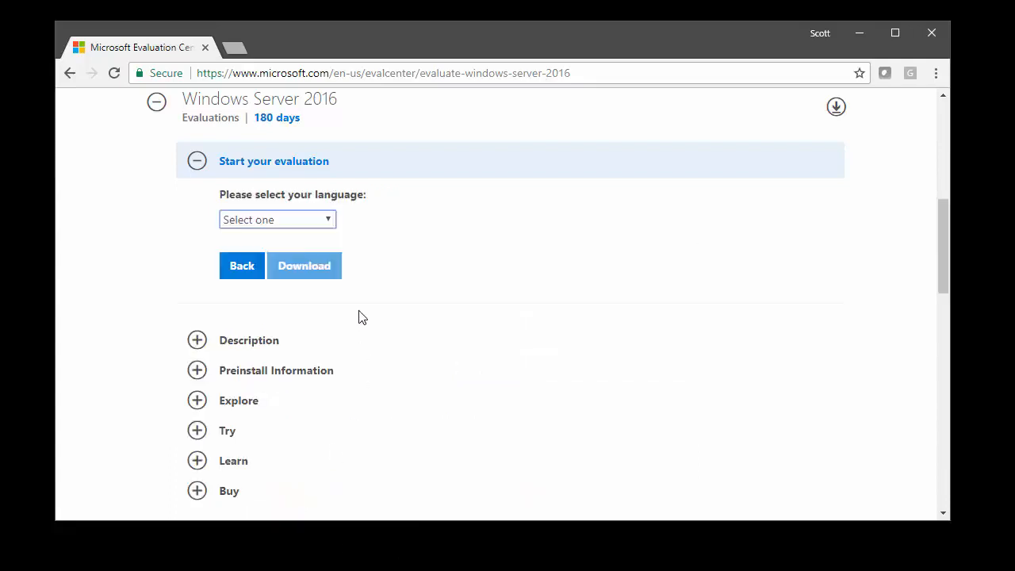
Choose English as the download language and start the ISO download
click(316, 217)
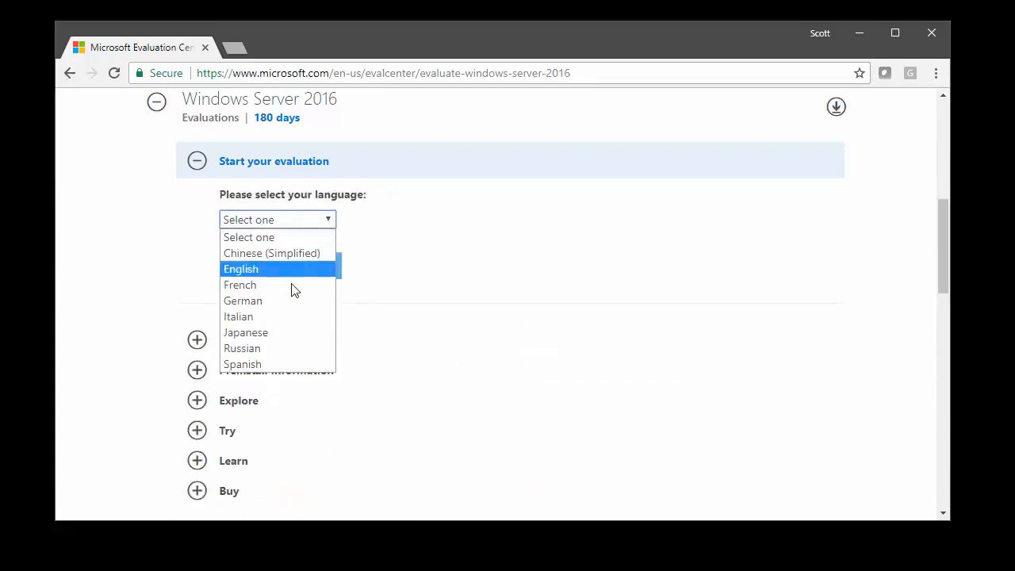
click(252, 270)
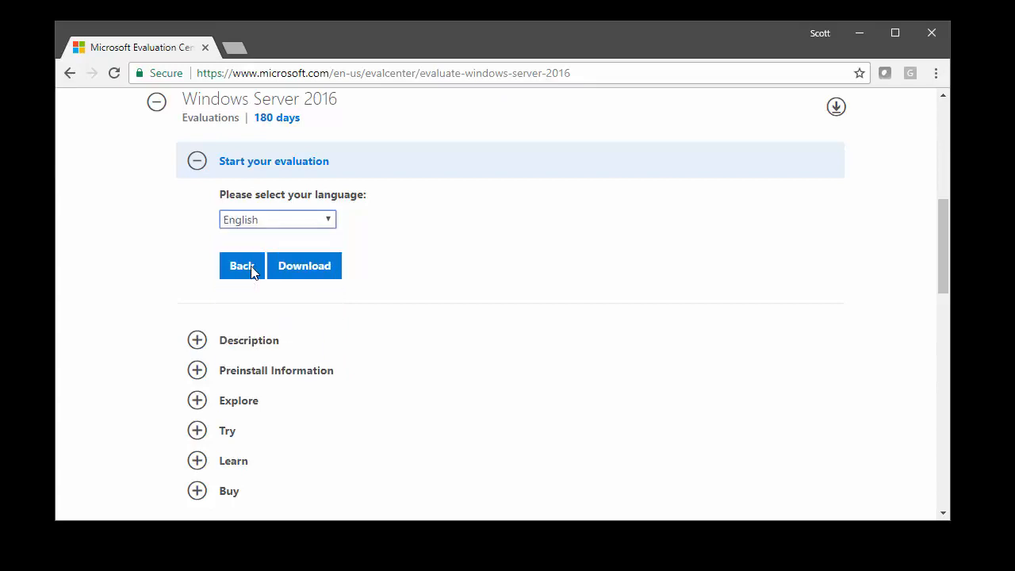
click(315, 271)
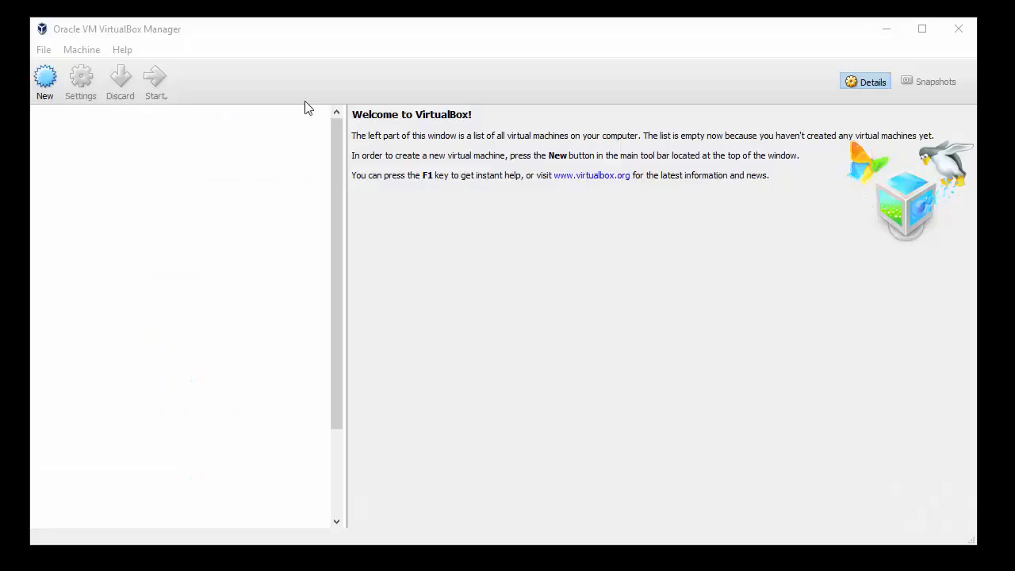
Begin a new virtual machine named server2016 with version Windows 2016 (64-bit)
click(45, 88)
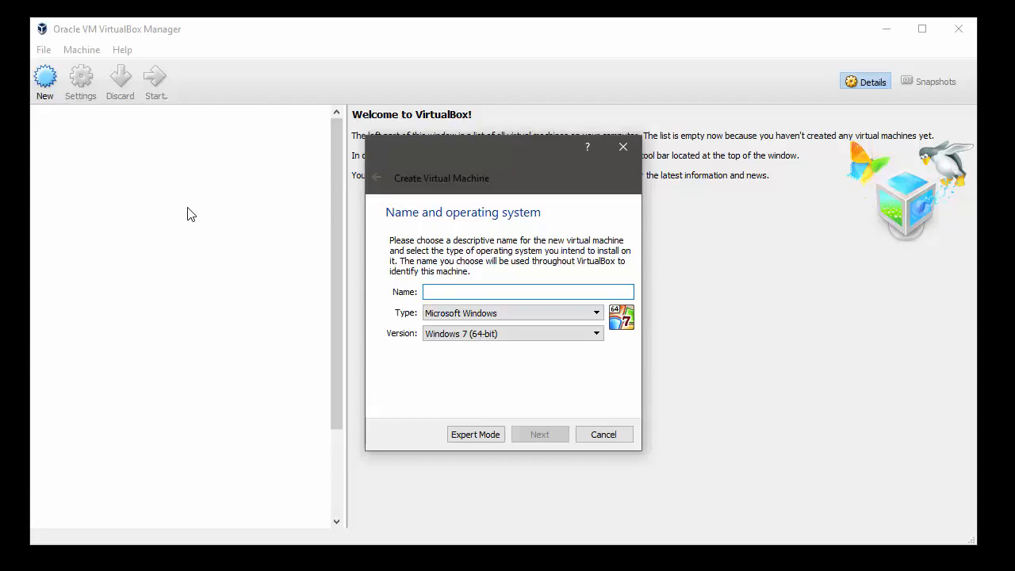
text(server2016)
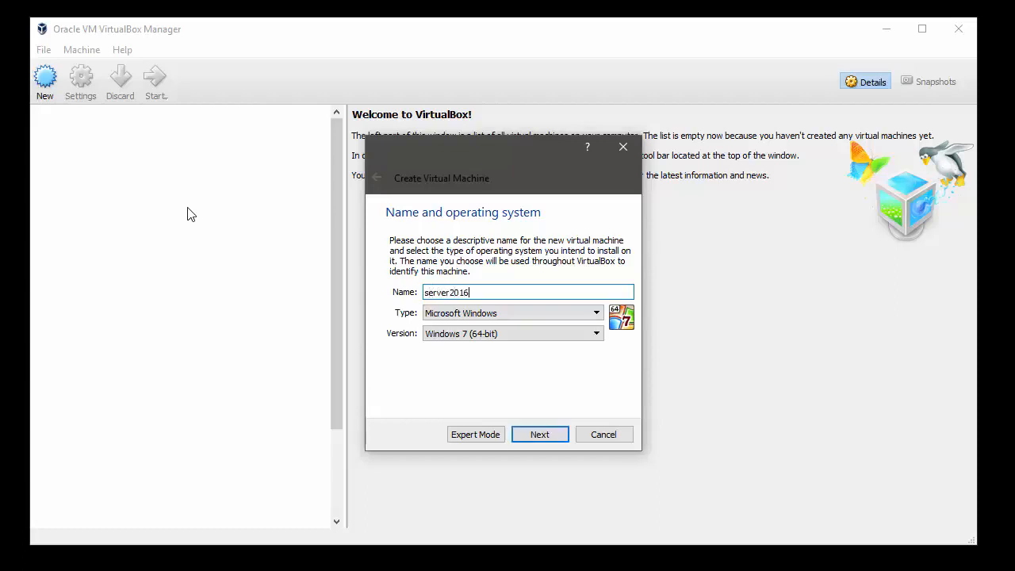
click(597, 334)
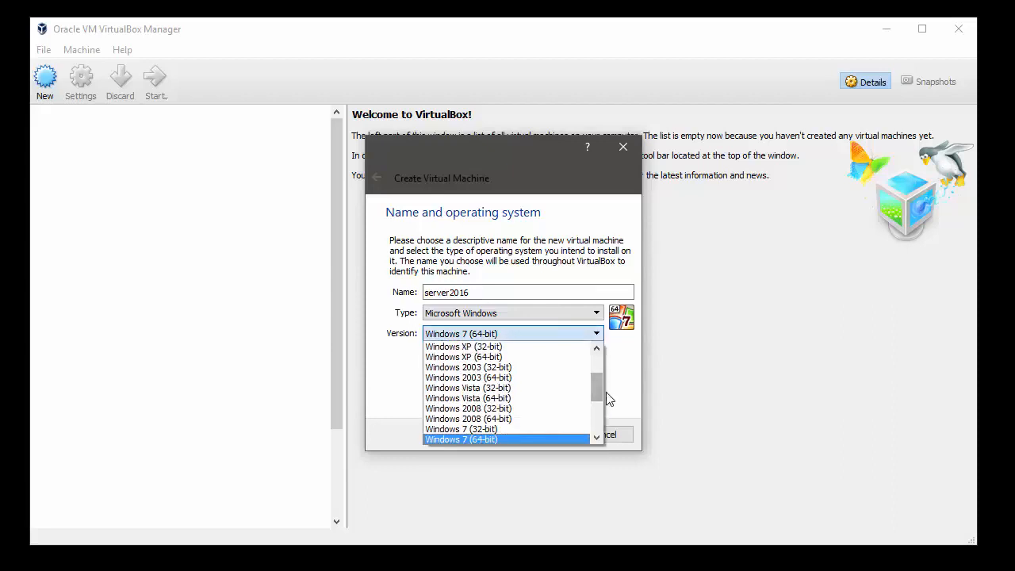
drag(600, 390, 604, 426)
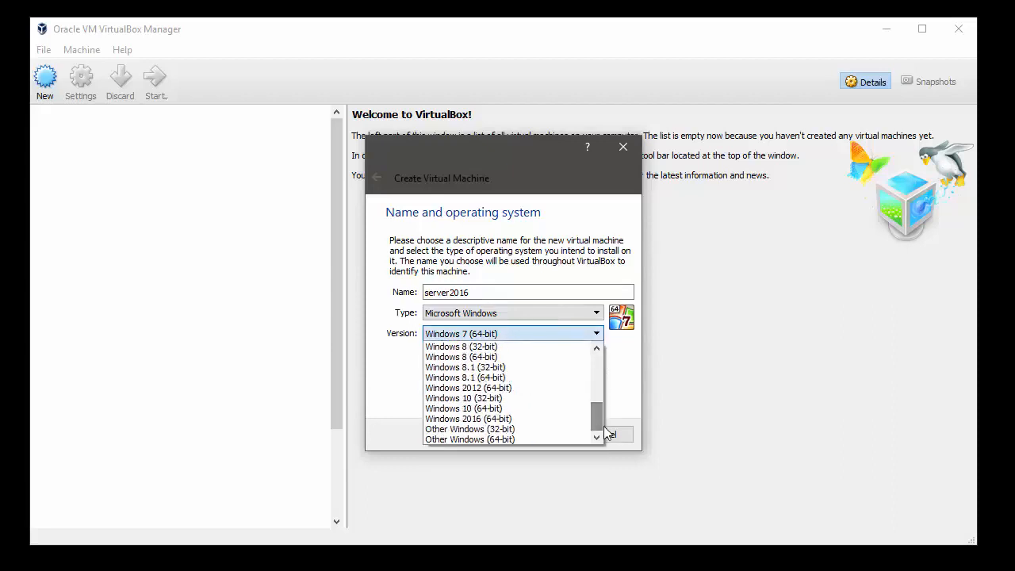
click(538, 418)
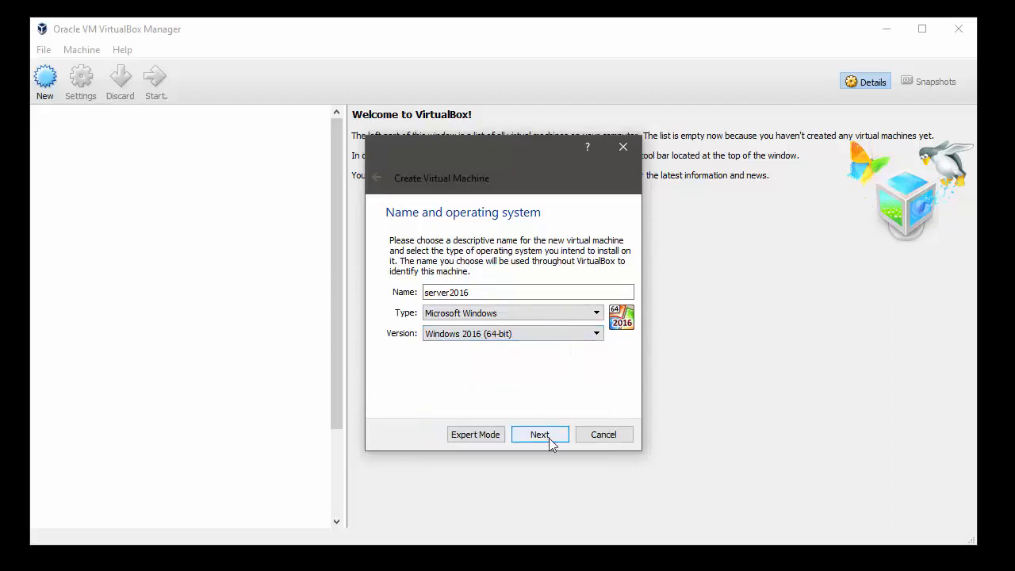
Keep 2048 MB memory and create a dynamically allocated 32 GB VDI disk
click(551, 442)
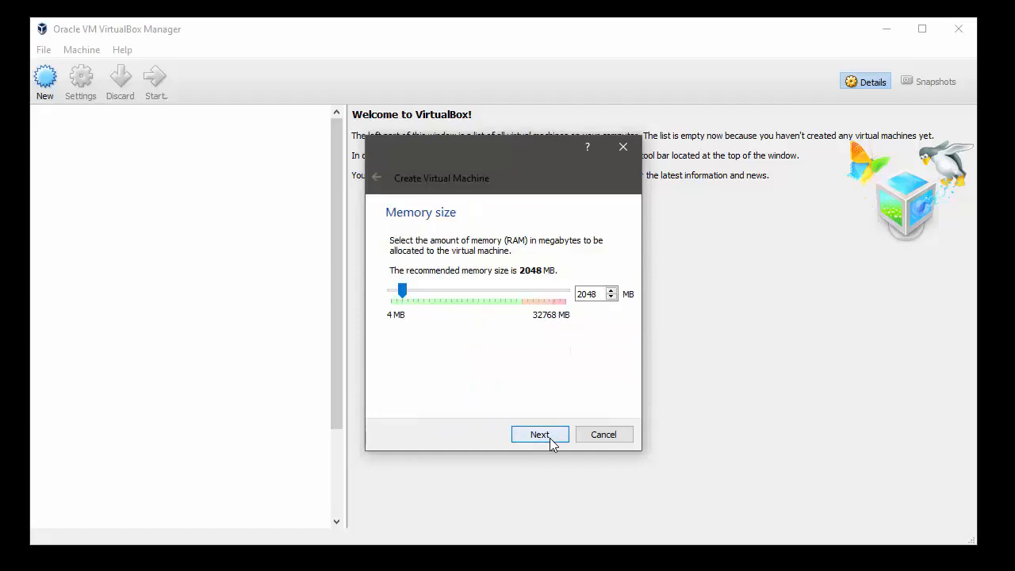
click(552, 442)
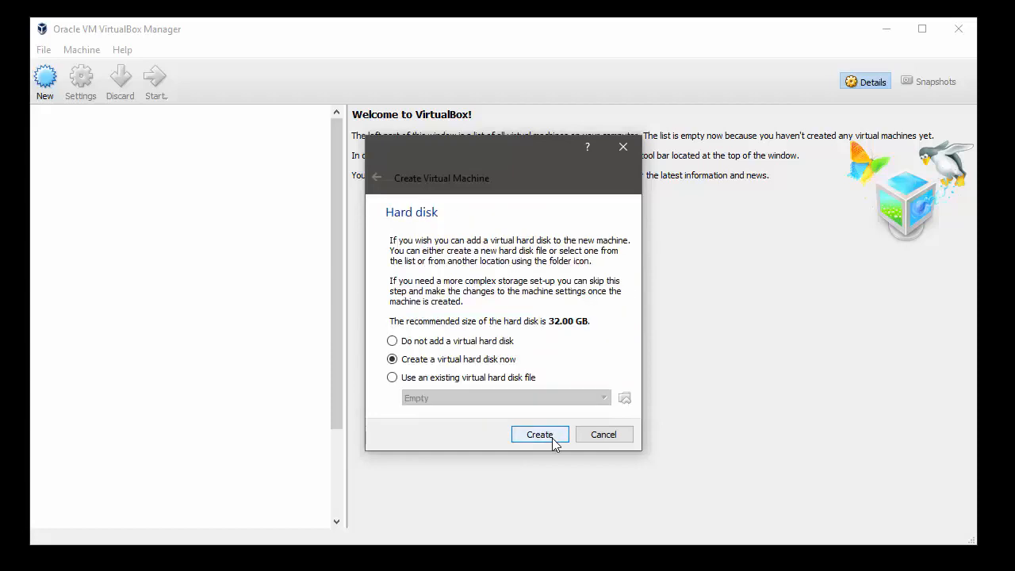
click(553, 440)
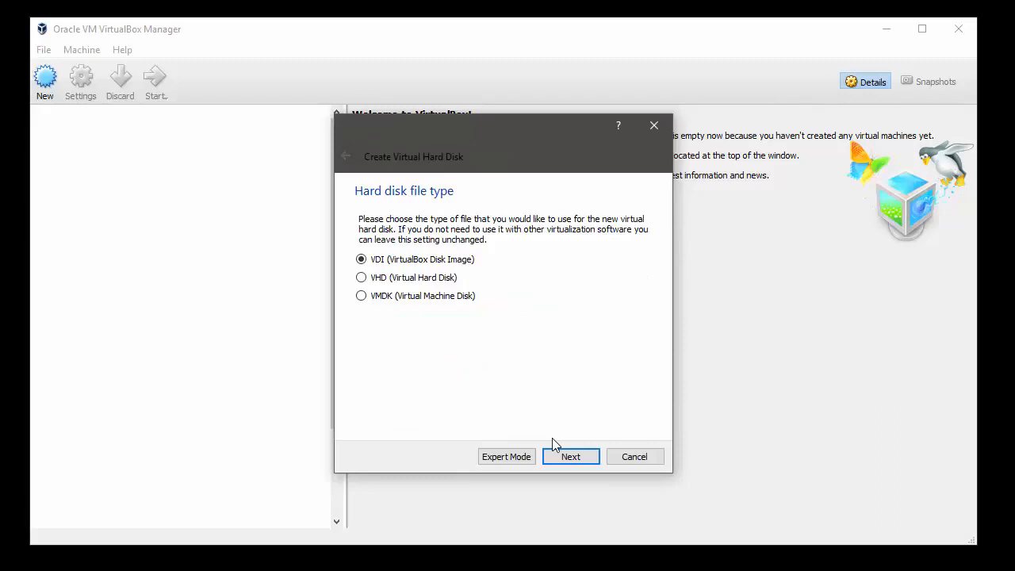
click(571, 457)
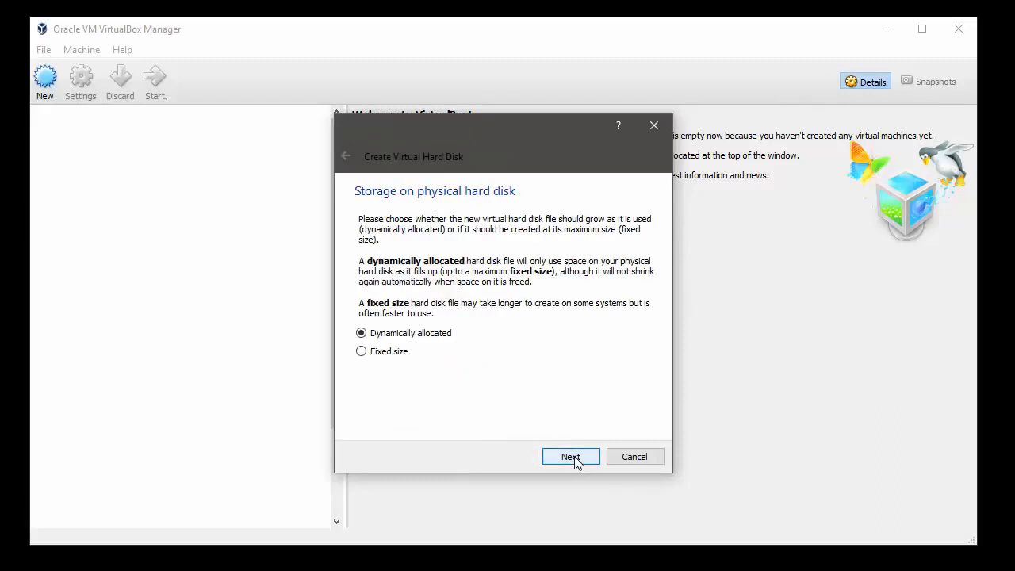
click(571, 458)
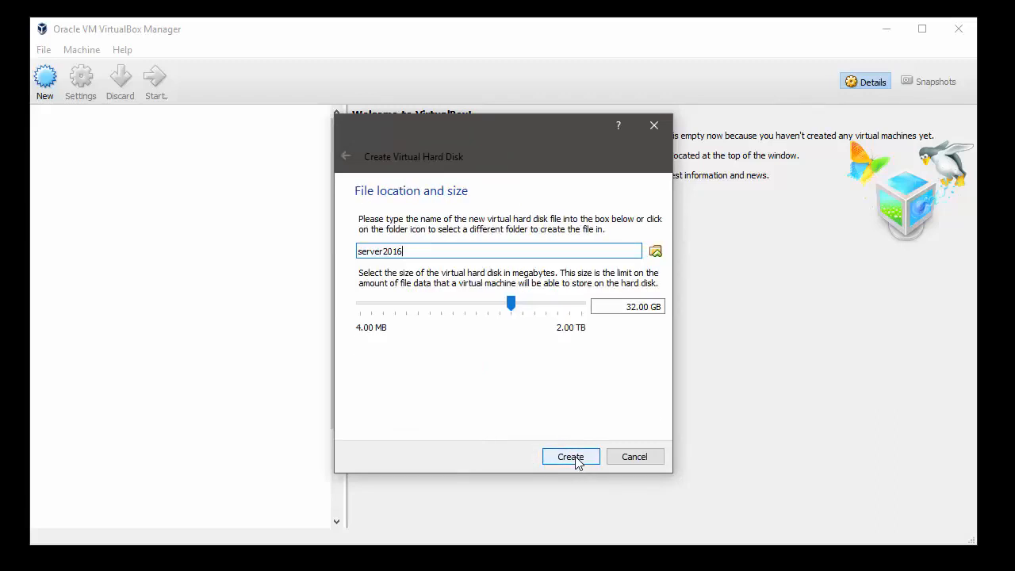
click(576, 459)
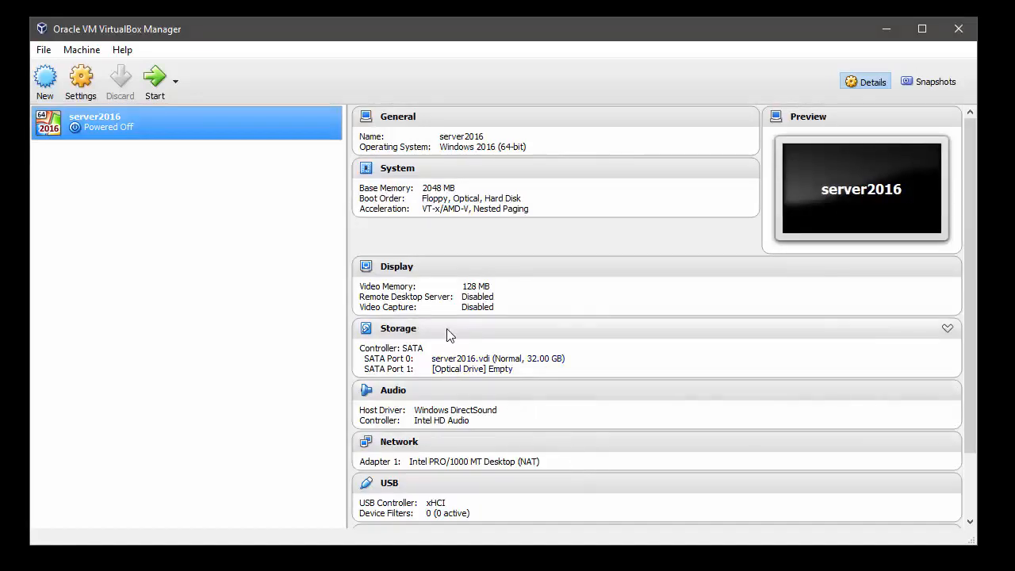
Load the 14393 Windows Server evaluation ISO into server2016's optical drive
click(460, 371)
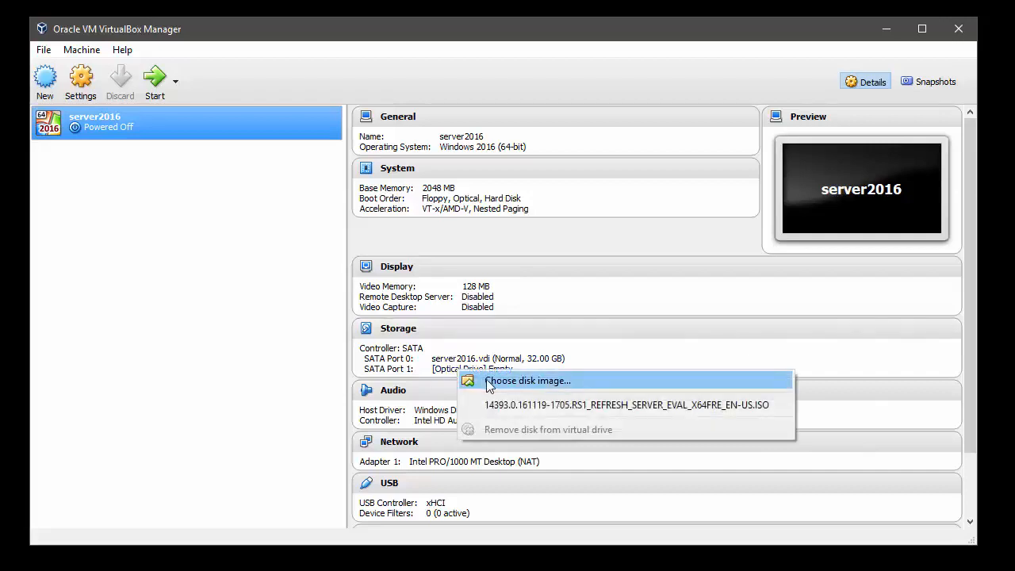
click(487, 381)
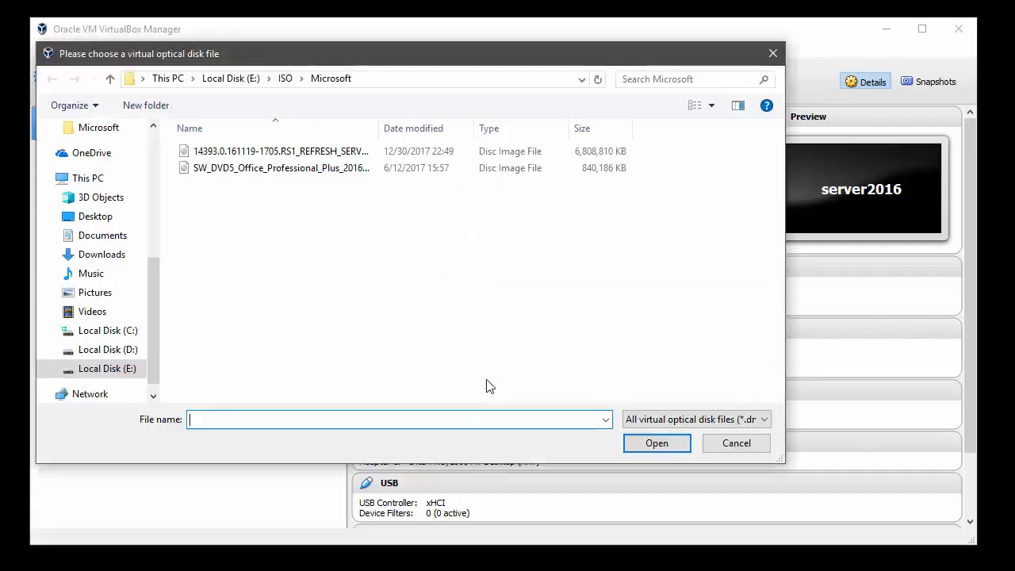
click(244, 158)
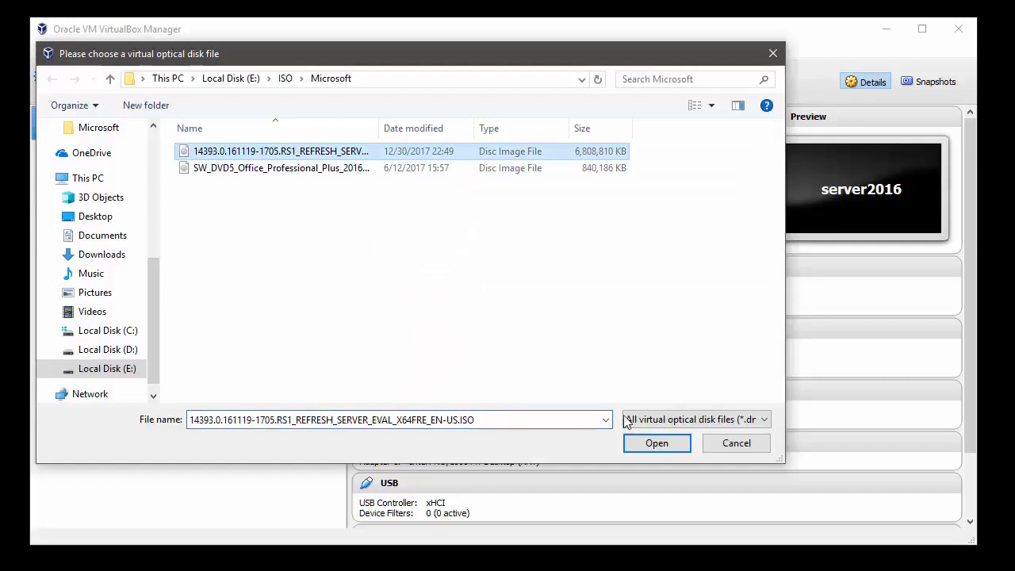
click(667, 447)
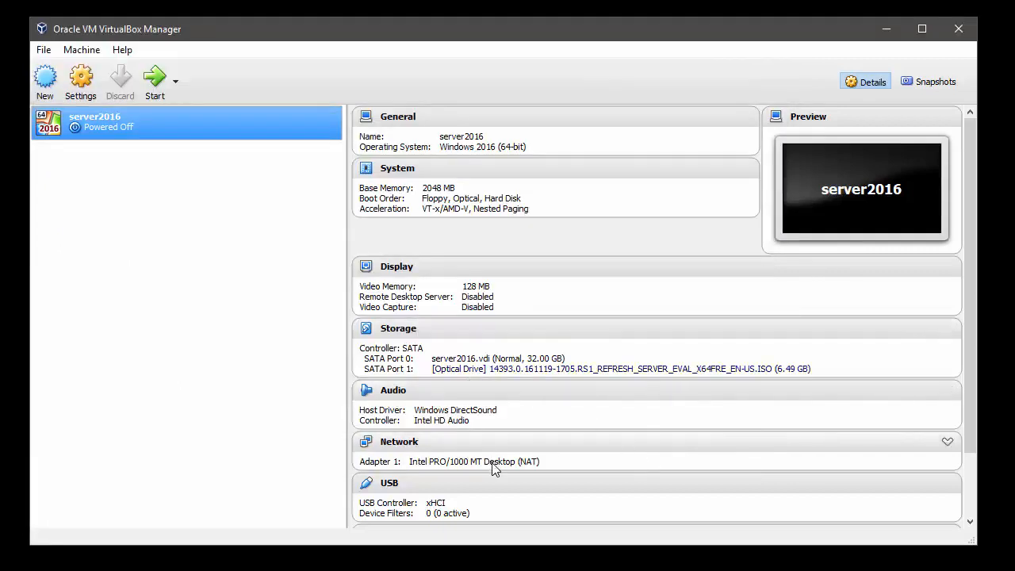
Set Adapter 1's attachment to NAT Network (10.0.2.0/24) and save the settings
click(408, 444)
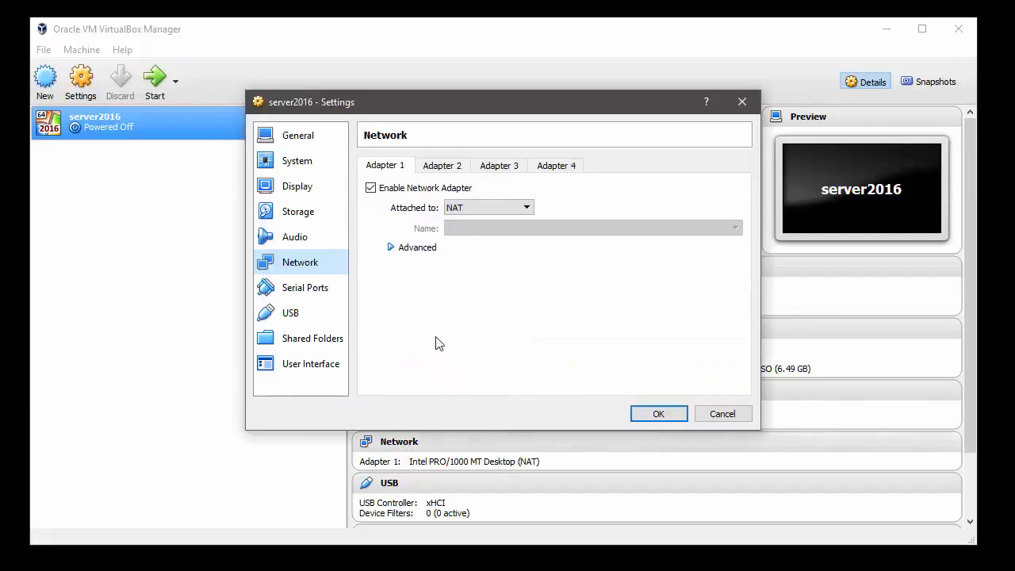
click(478, 208)
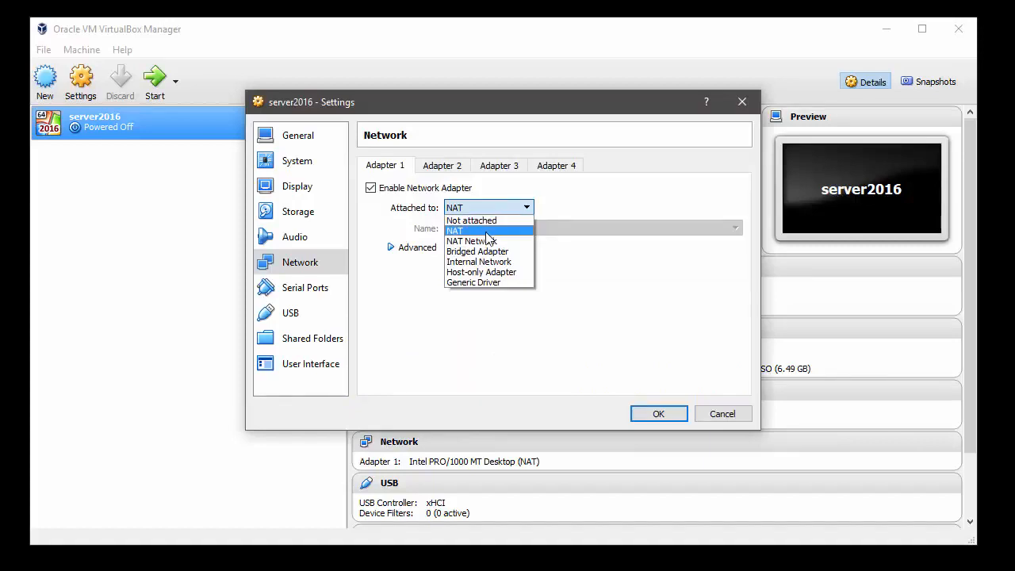
click(489, 241)
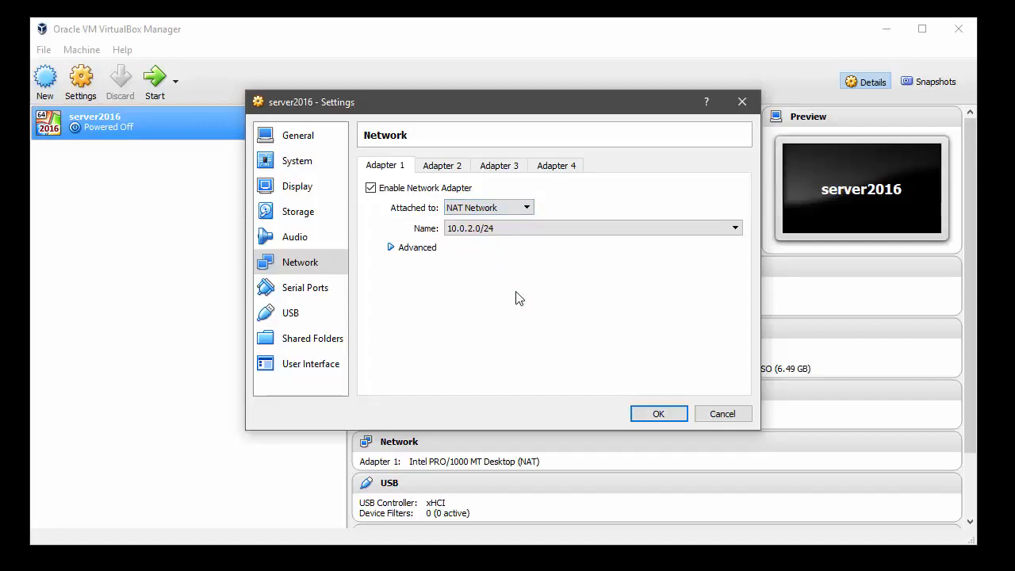
click(659, 414)
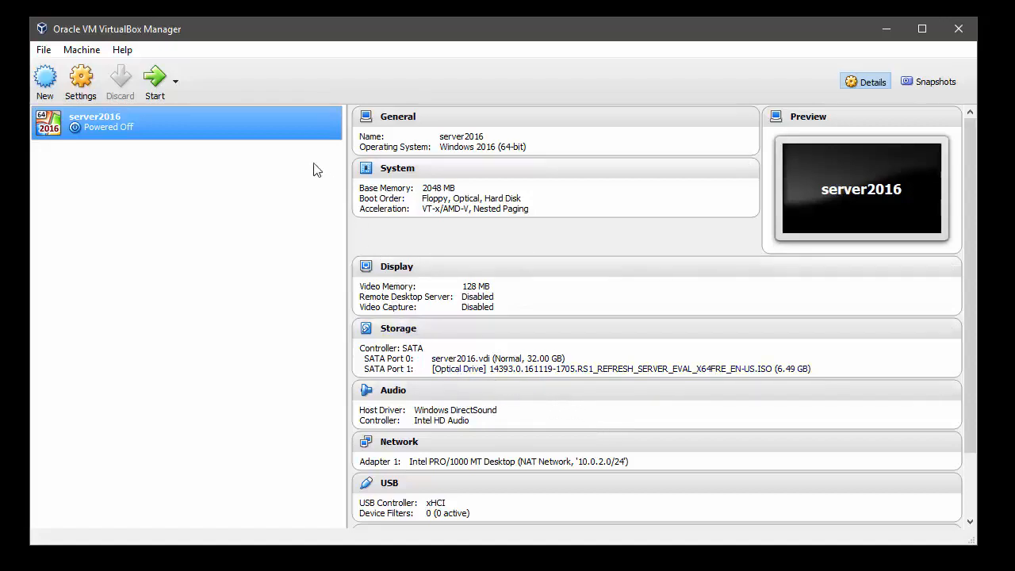
Start server2016 and dismiss the keyboard capture and mouse integration notices
click(155, 79)
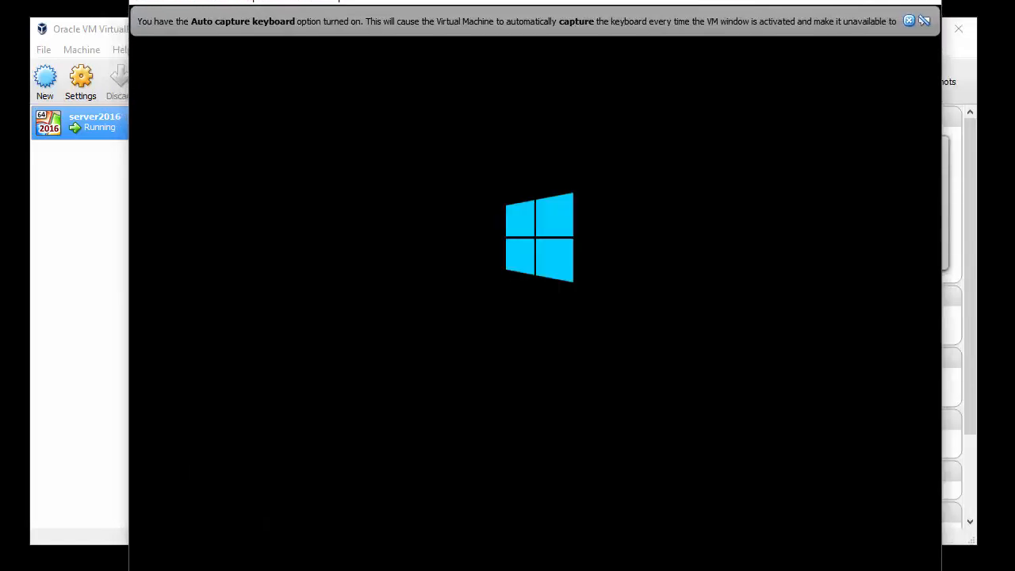
click(908, 20)
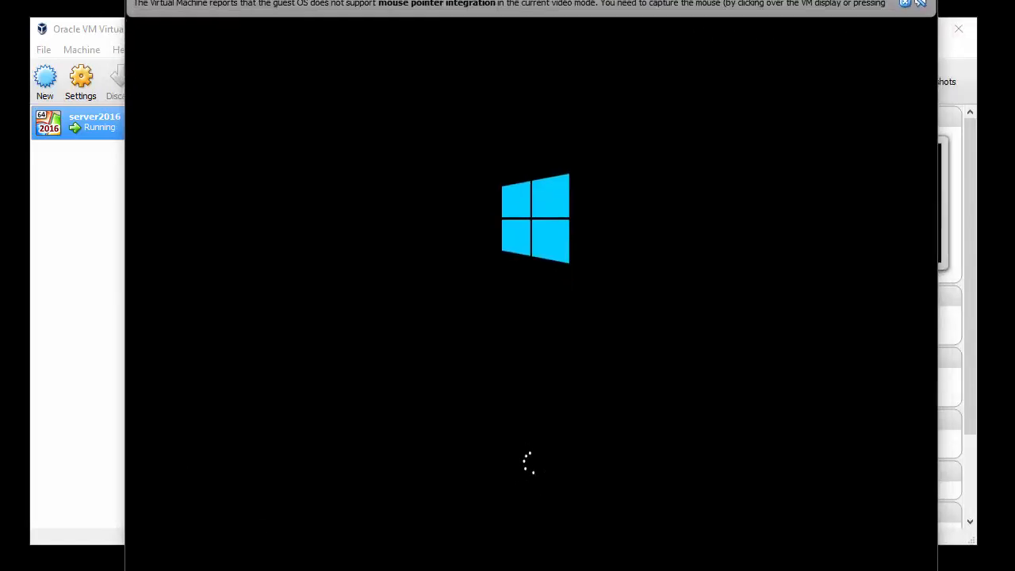
click(905, 4)
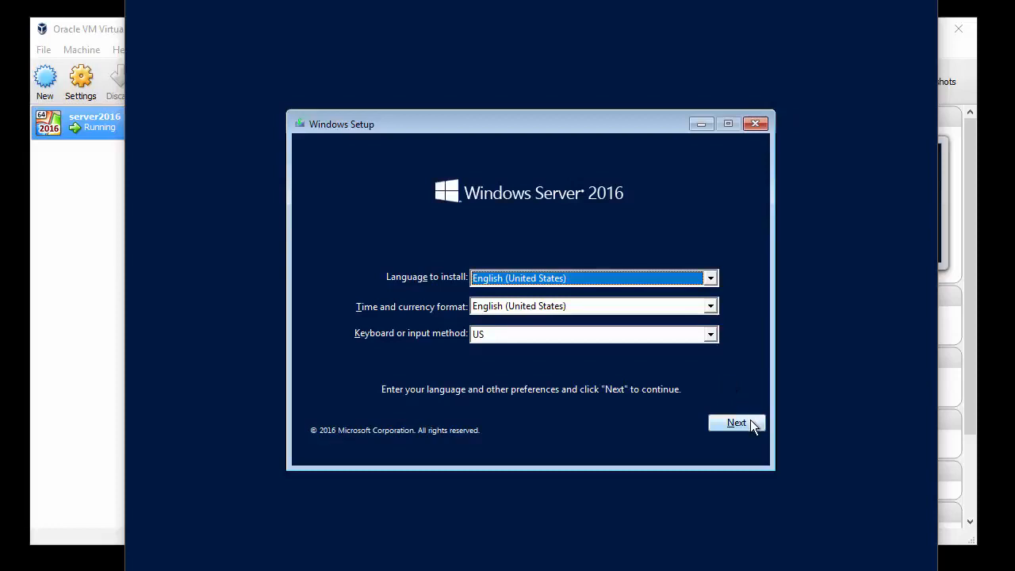
Keep default language settings, choose Standard Evaluation (Desktop Experience) and accept the license terms
click(750, 422)
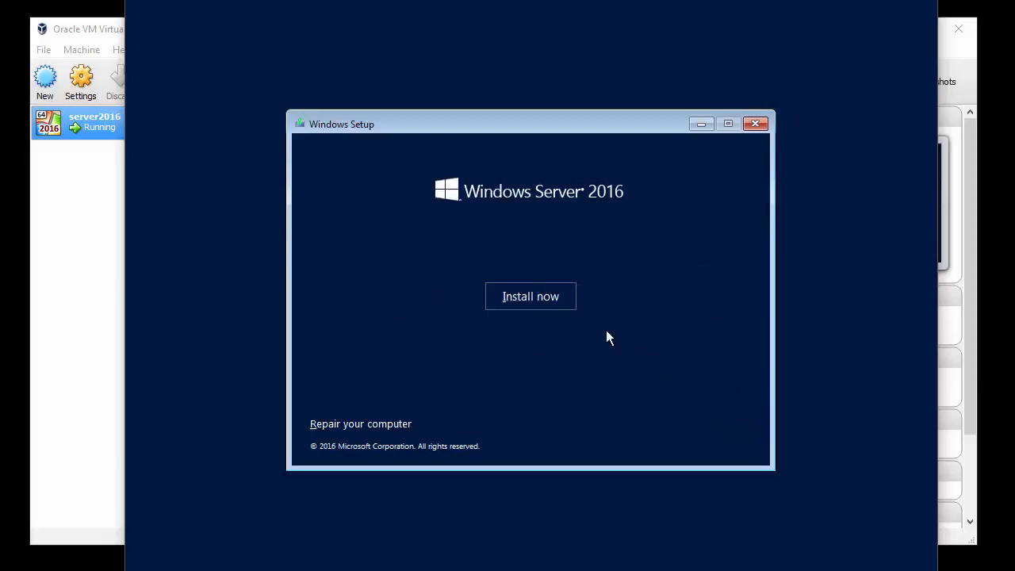
click(530, 296)
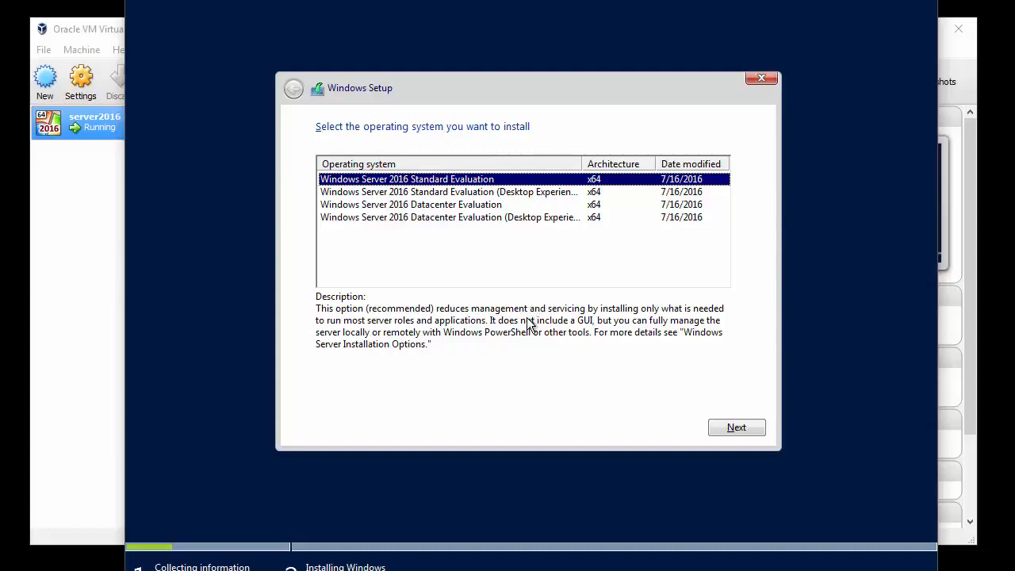
click(503, 198)
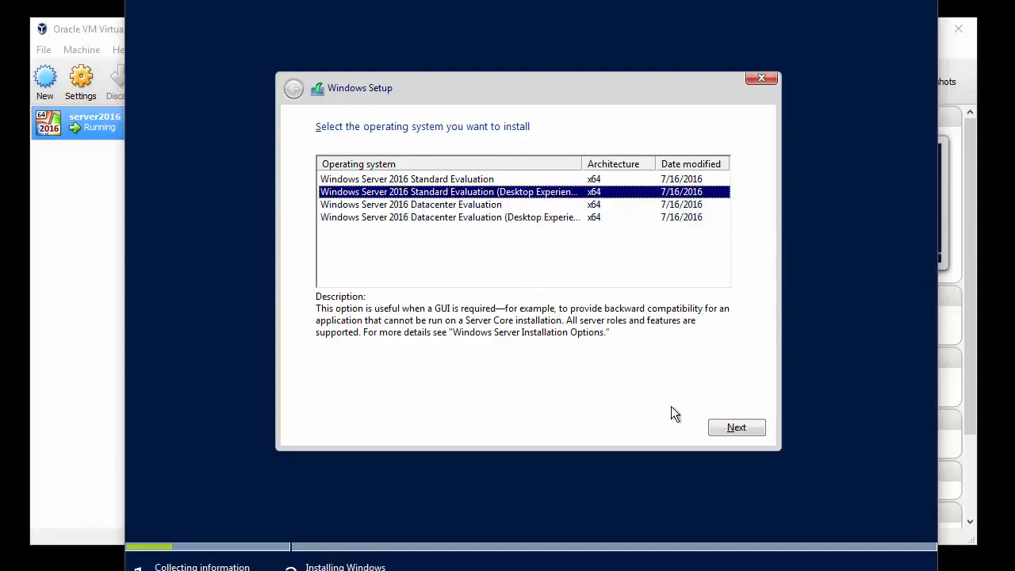
click(728, 429)
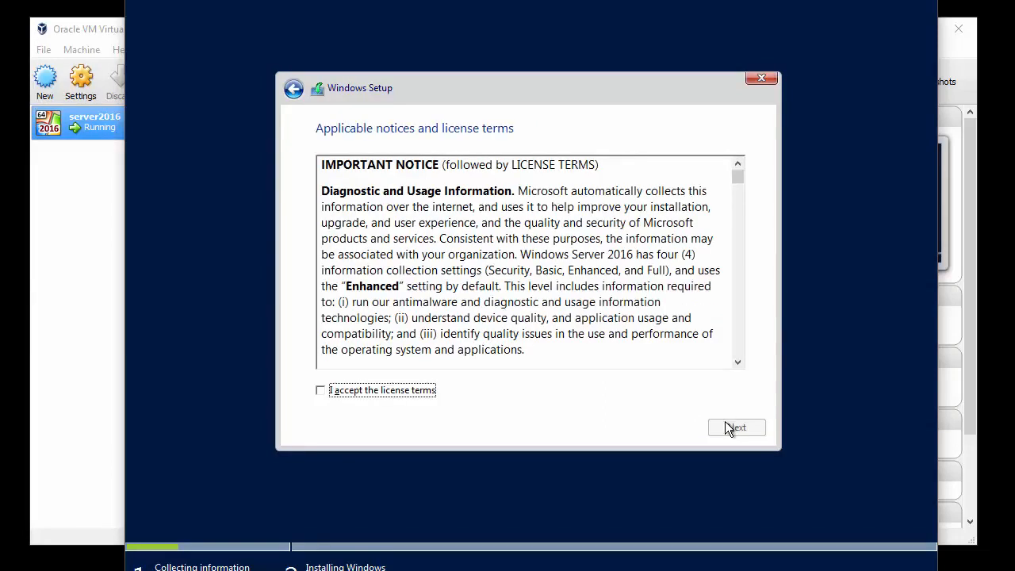
click(344, 393)
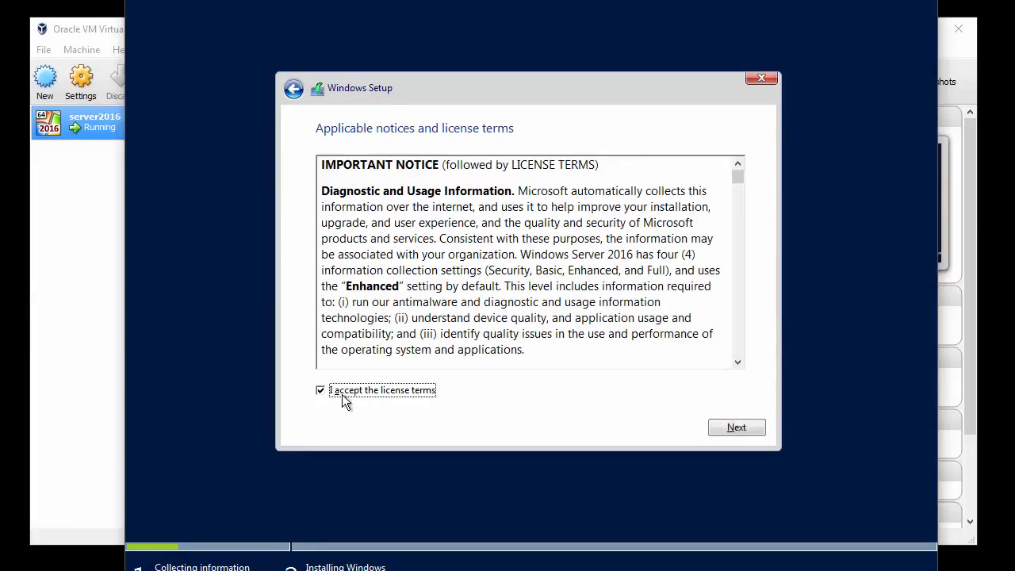
click(727, 430)
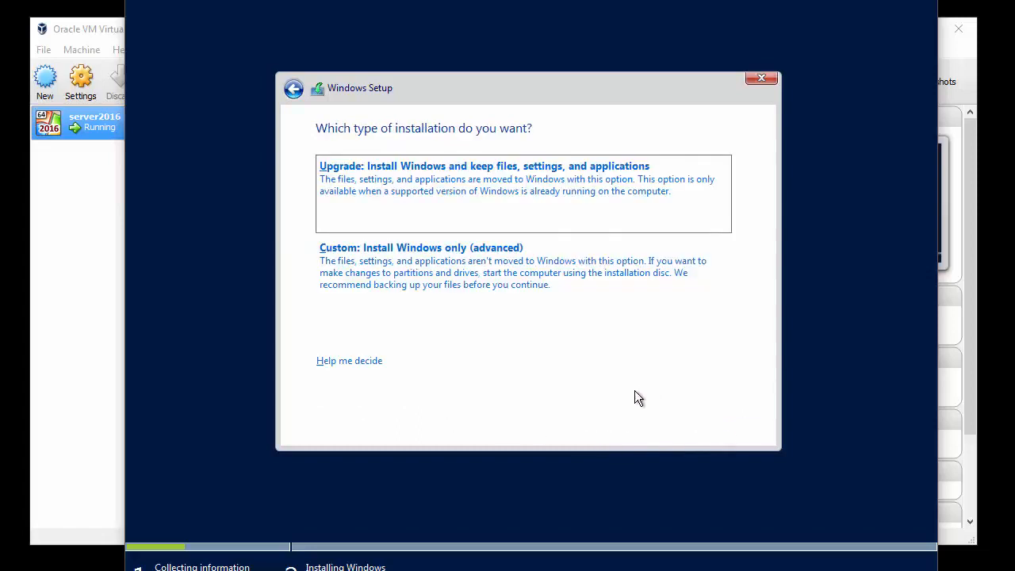
Choose Custom install onto Drive 0's 32 GB unallocated space
click(465, 275)
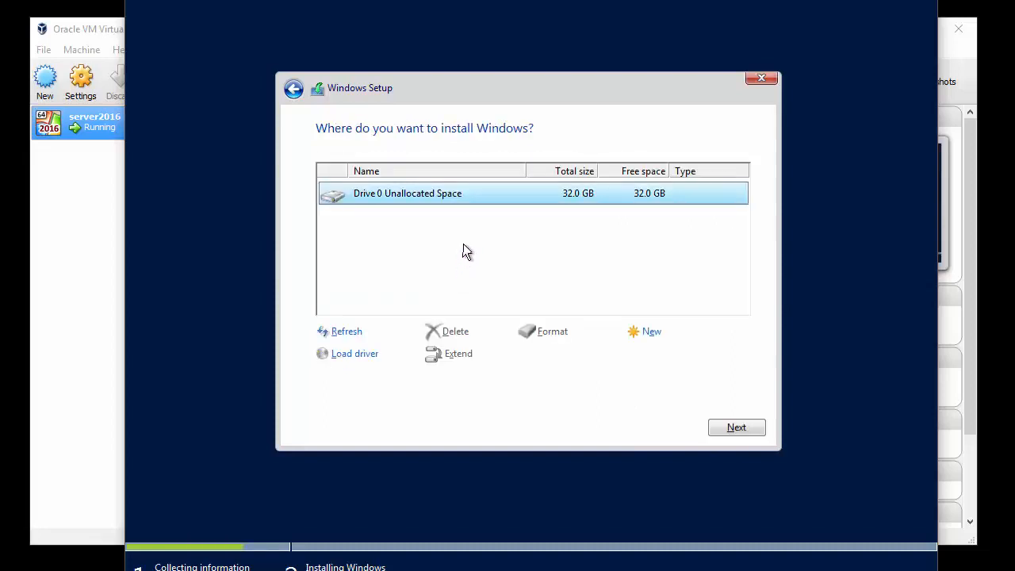
click(737, 428)
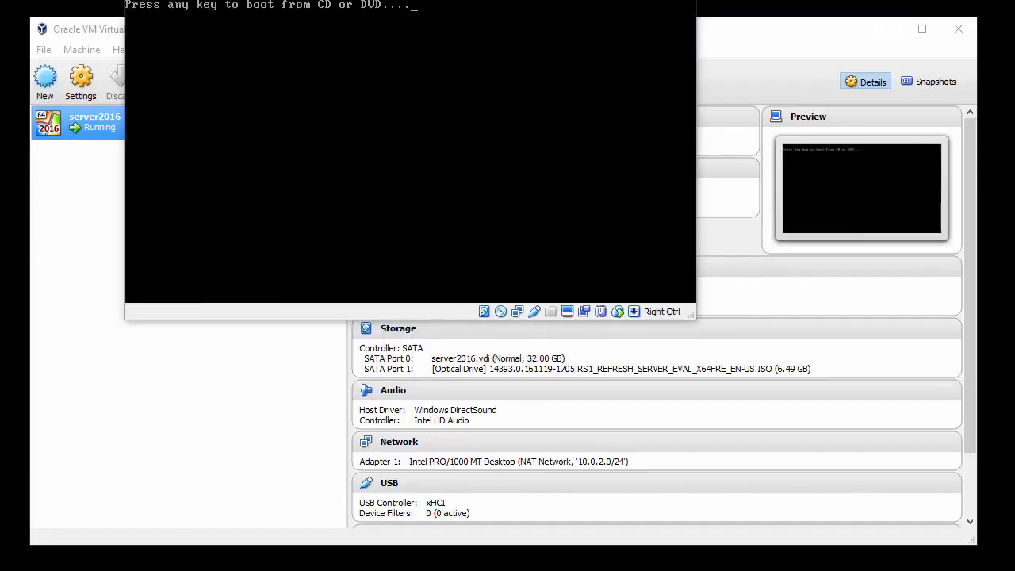
Press a key at the boot prompt so the new Windows install boots to Customize settings
key(Return)
key(Return)
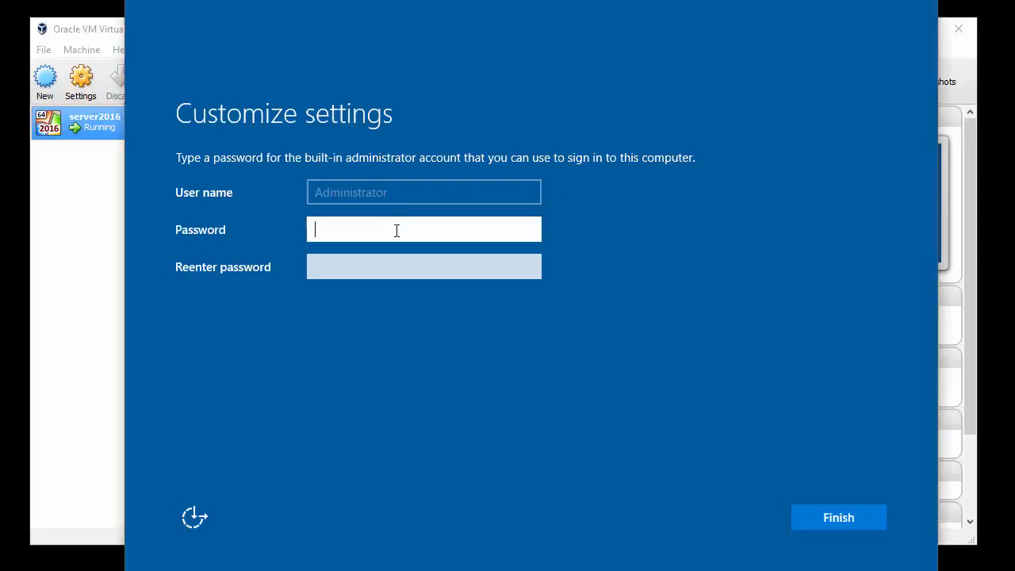
Enter and re-enter the Administrator password, then finish setup to reach the lock screen
text(P@ssw0rd!1234)
key(Tab)
text(•••••)
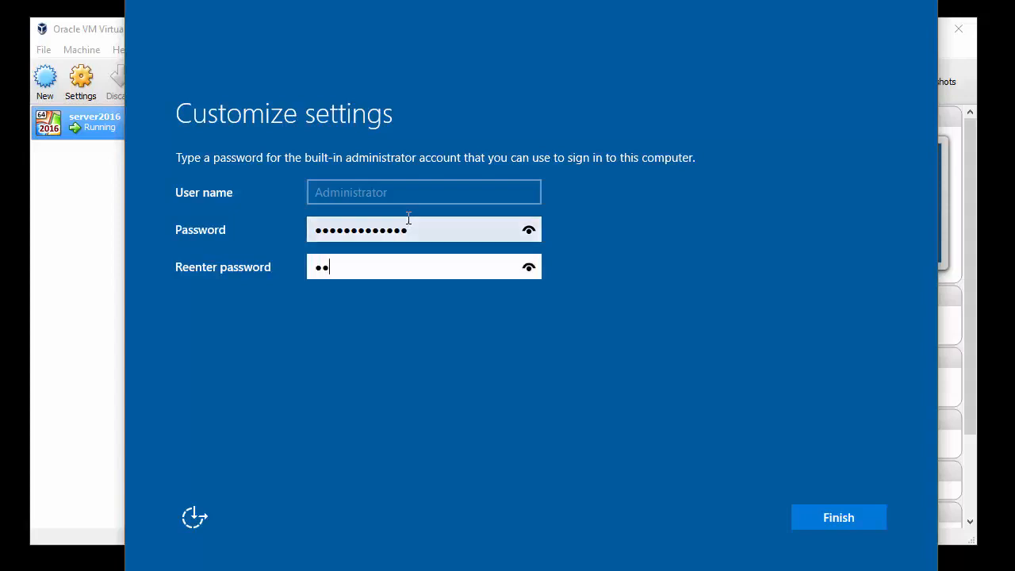
text(••••••••)
click(833, 516)
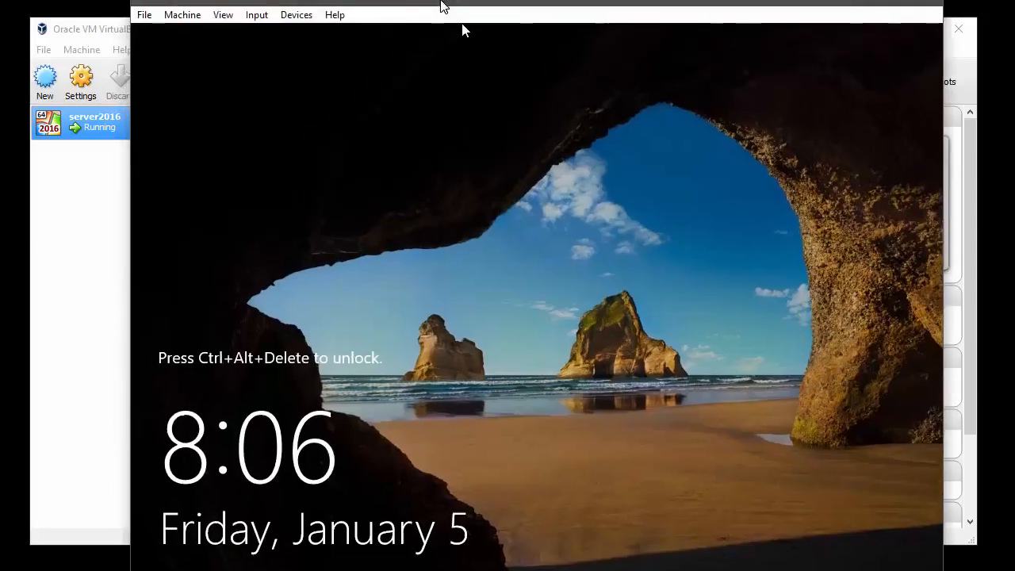
Send Ctrl-Alt-Del through Input > Keyboard and sign in with the Administrator password
drag(442, 4, 440, 20)
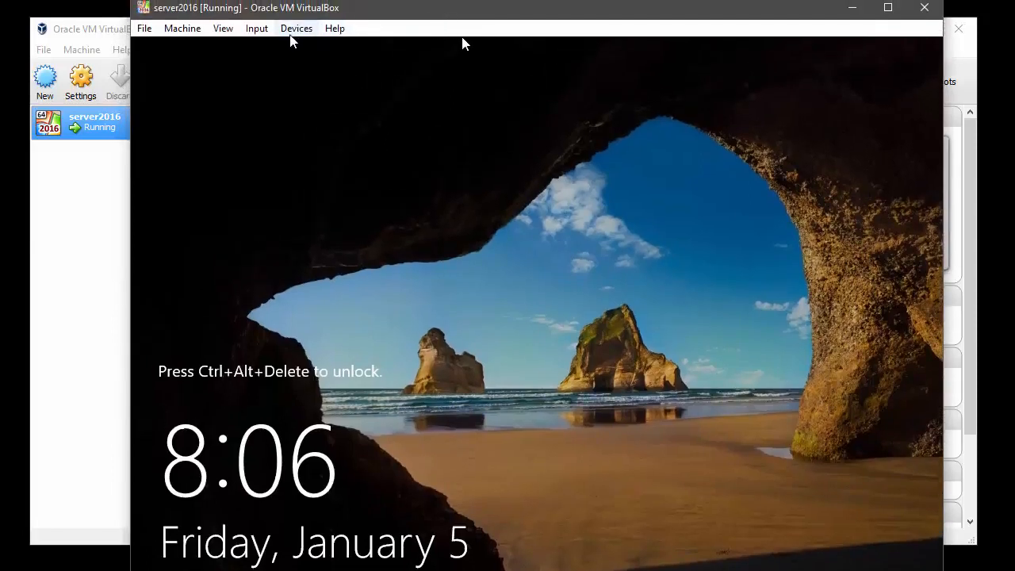
click(265, 31)
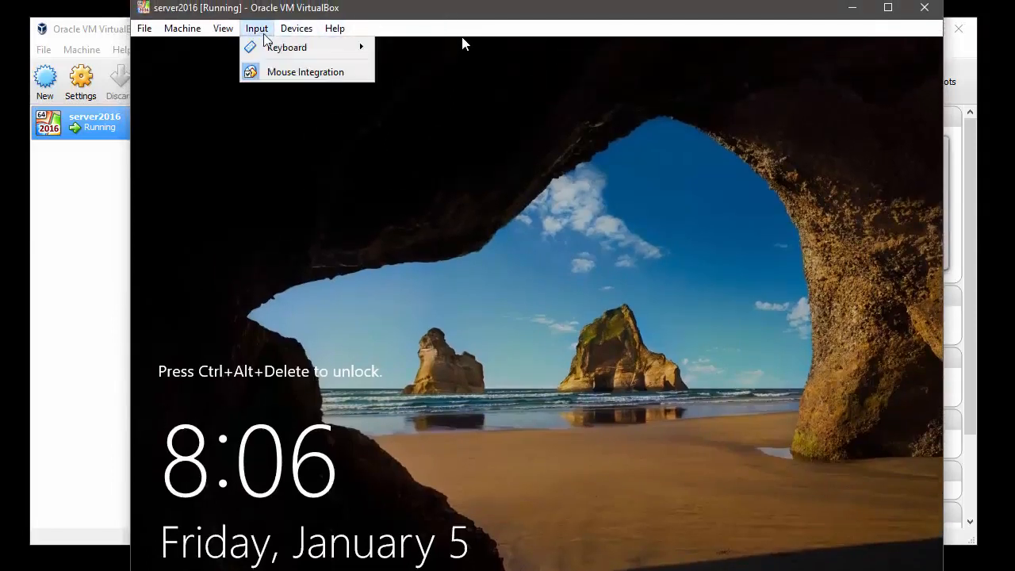
mouse_move(275, 53)
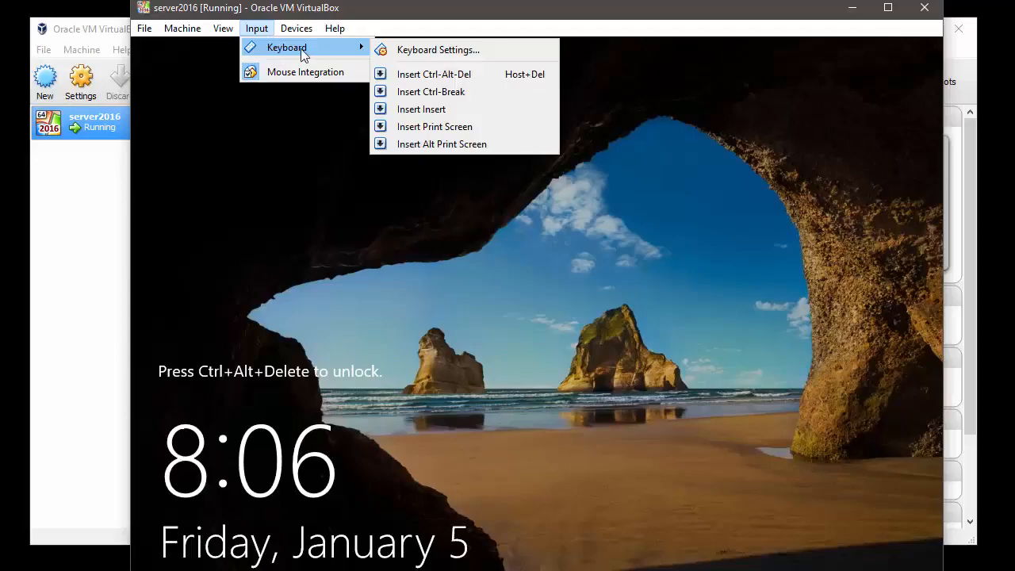
click(426, 75)
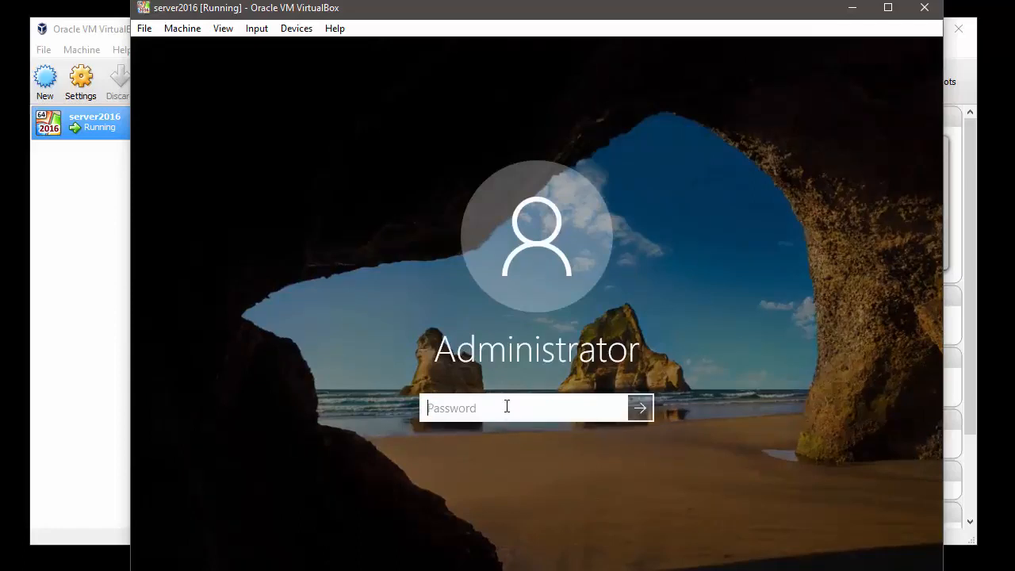
text(••••••••••••••)
key(Return)
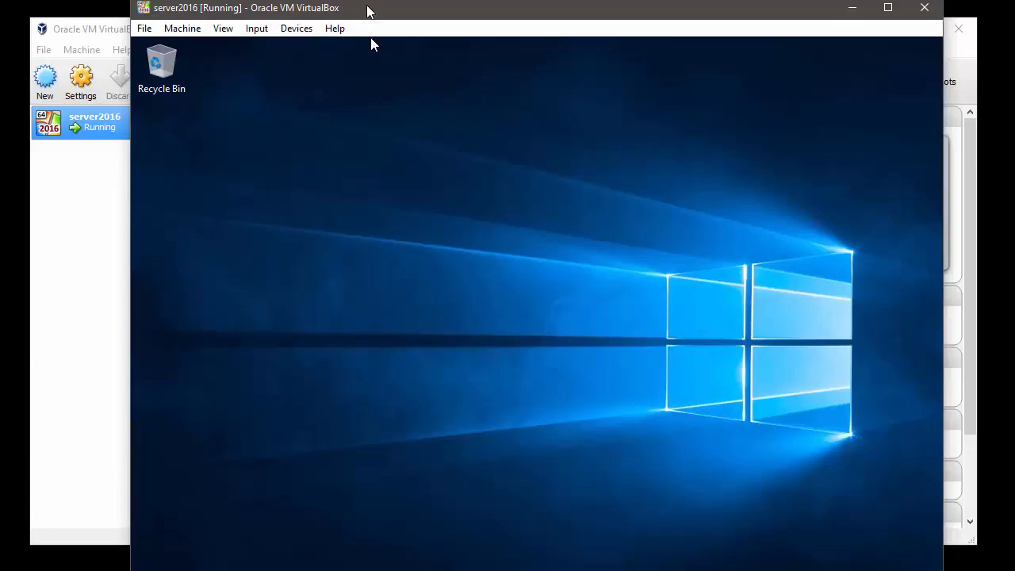
Answer Yes in the Networks panel to make the server discoverable on the network
drag(367, 10, 339, 0)
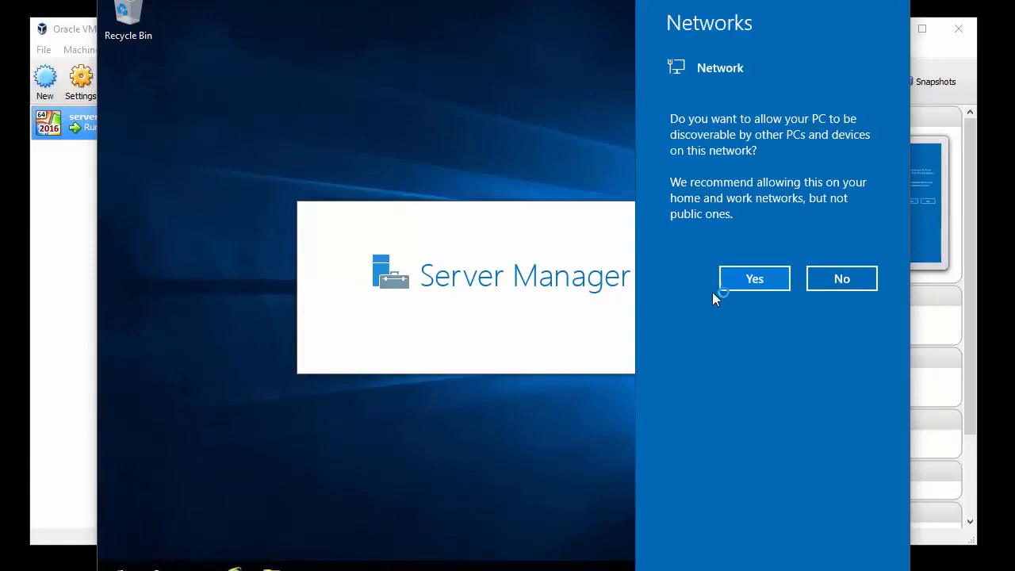
click(743, 280)
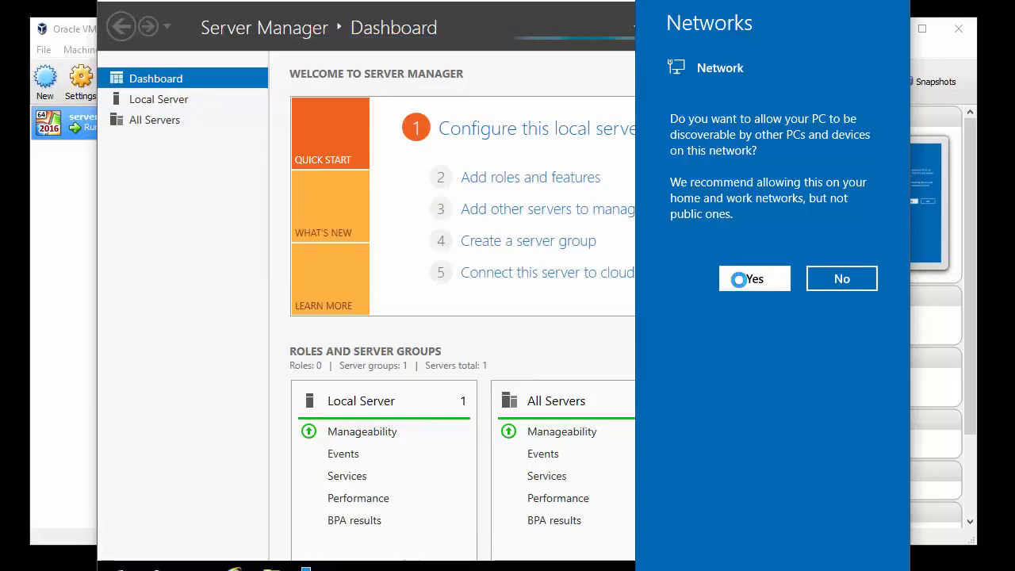
click(741, 281)
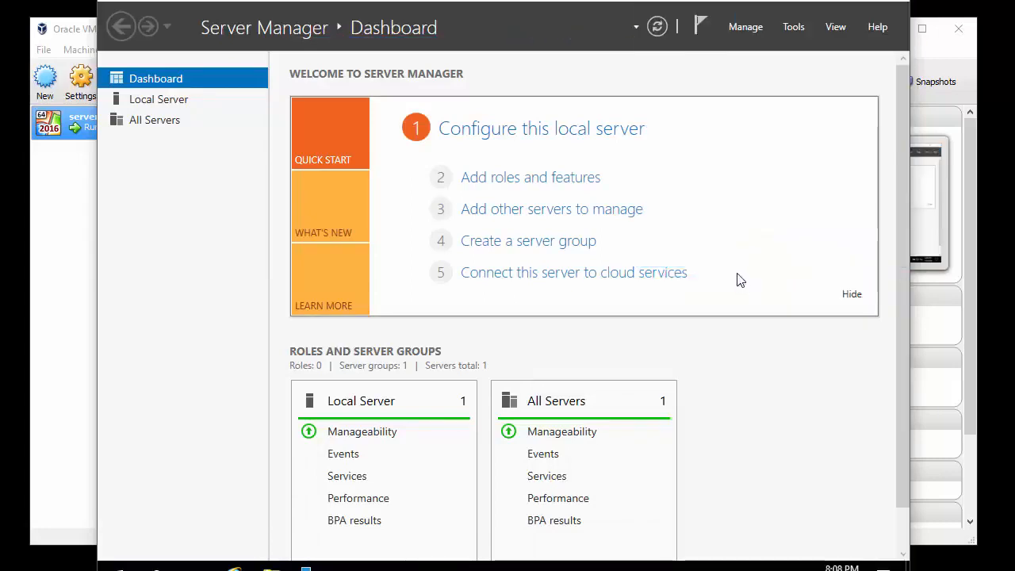
Review Local Server properties (DHCP IPv4, 2 GB RAM, 31.51 GB disk), then close Server Manager
click(155, 106)
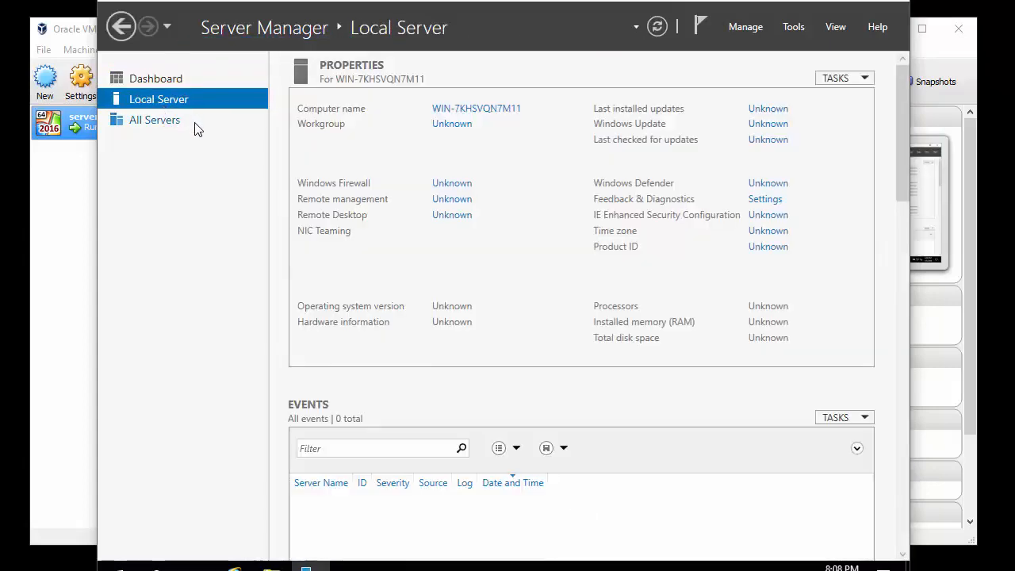
drag(910, 229, 990, 227)
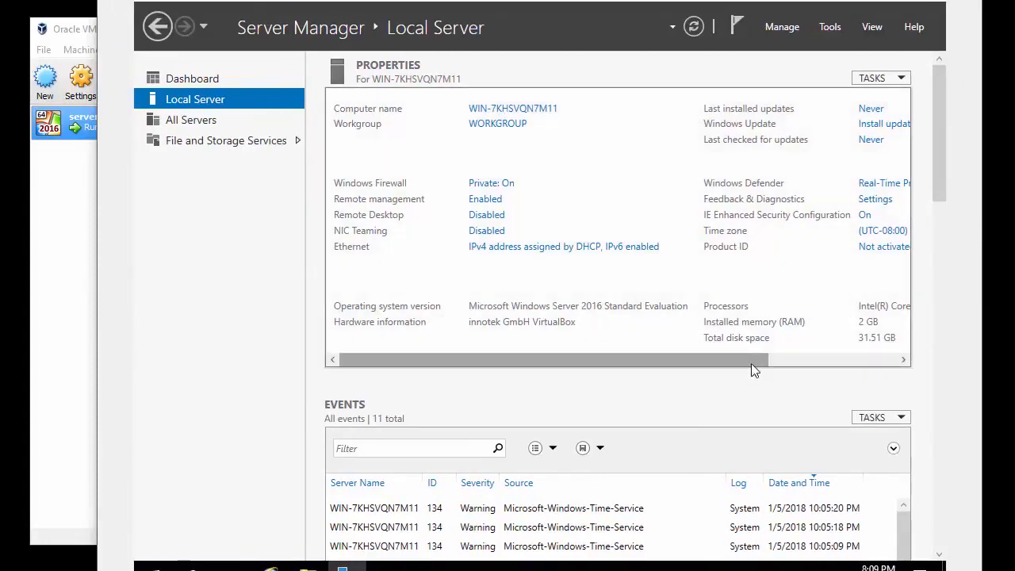
drag(751, 363, 750, 310)
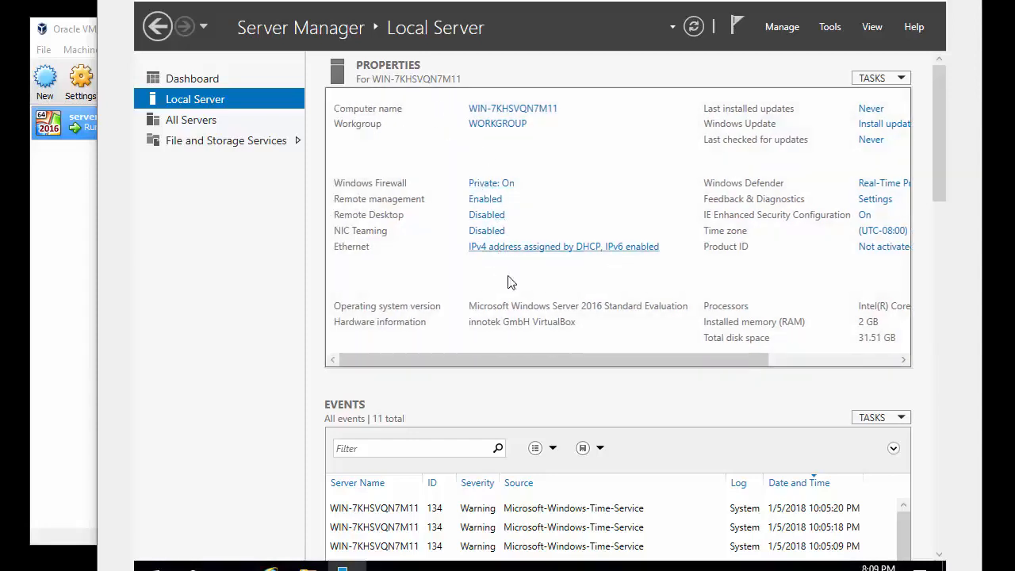
drag(559, 361, 691, 378)
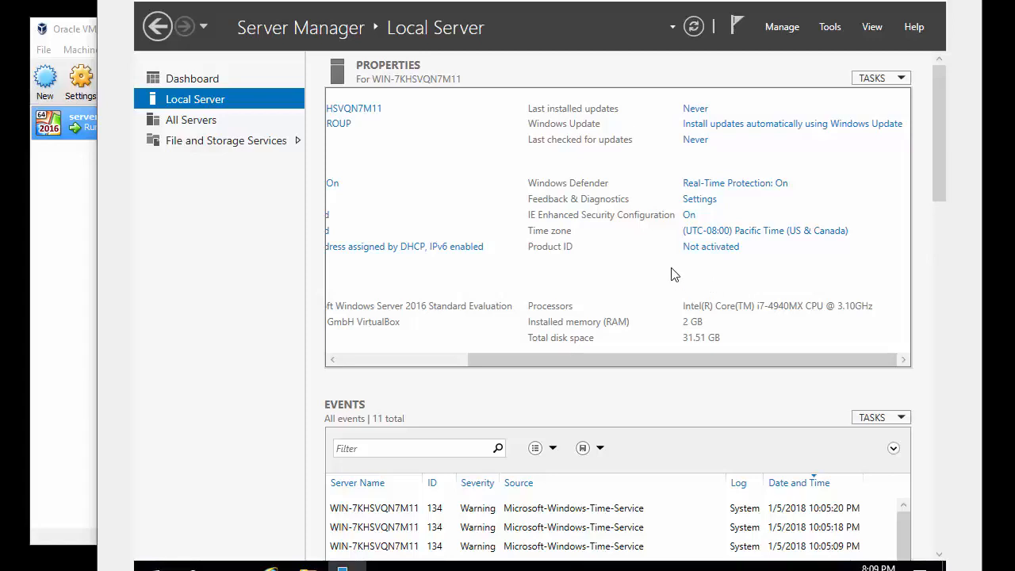
click(926, 4)
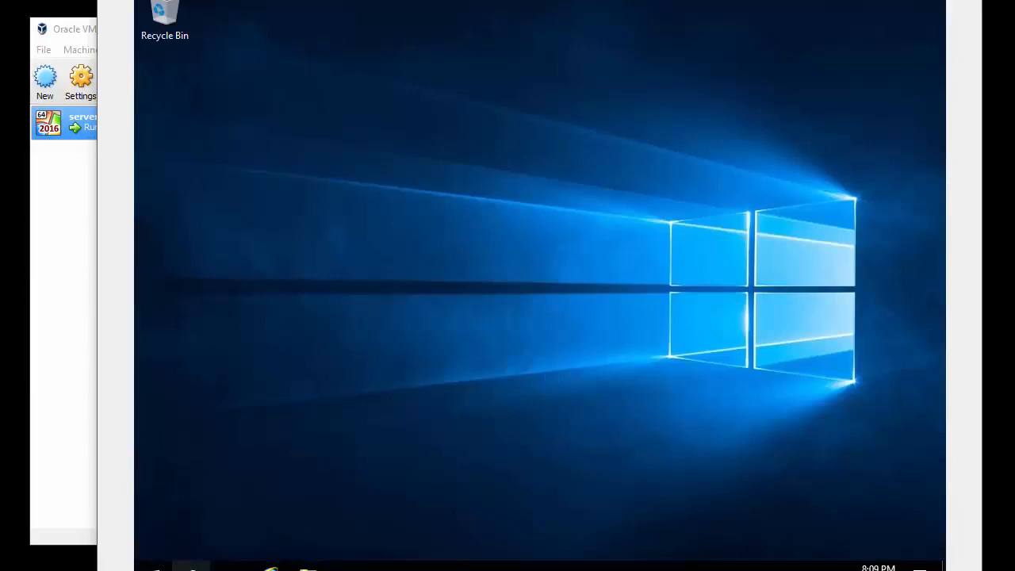
Check This PC's properties show Windows Server 2016 Standard Evaluation with 2.00 GB RAM
click(152, 566)
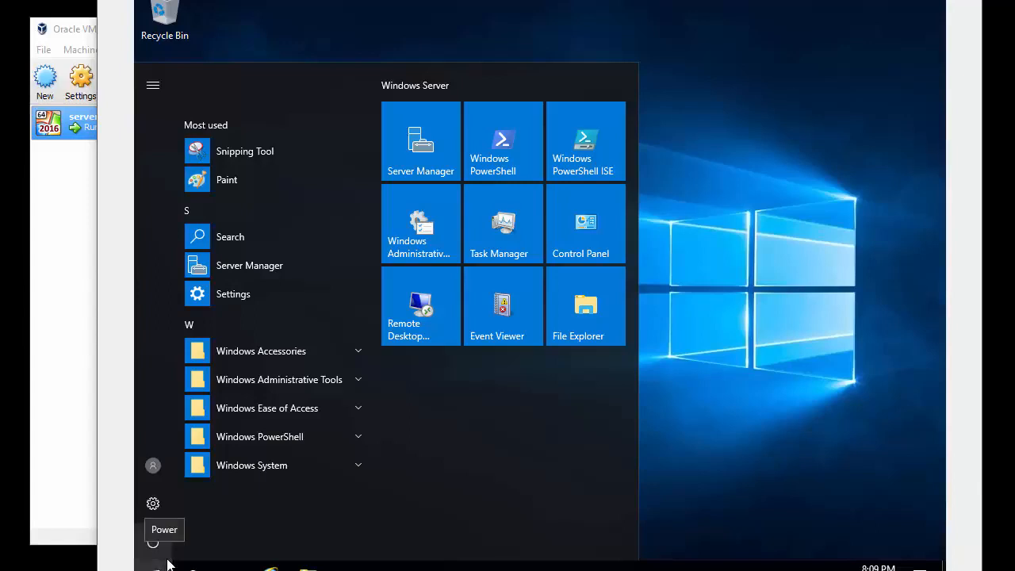
click(310, 566)
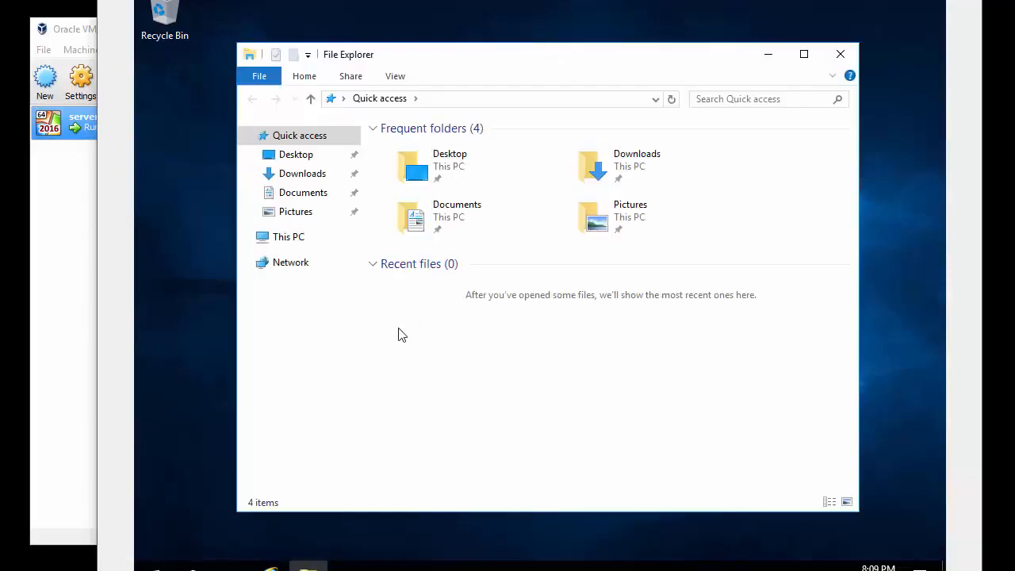
right_click(286, 240)
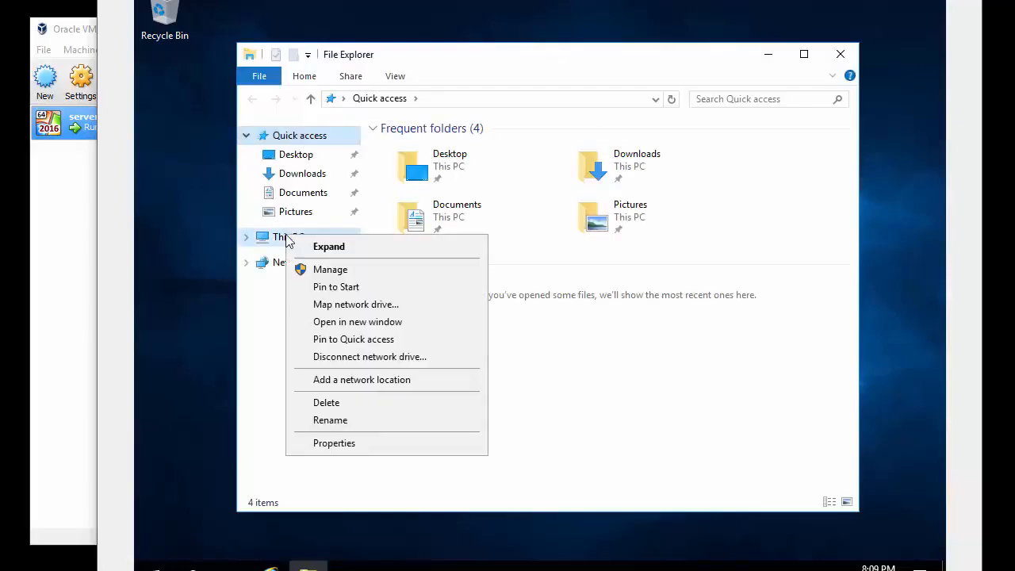
click(377, 438)
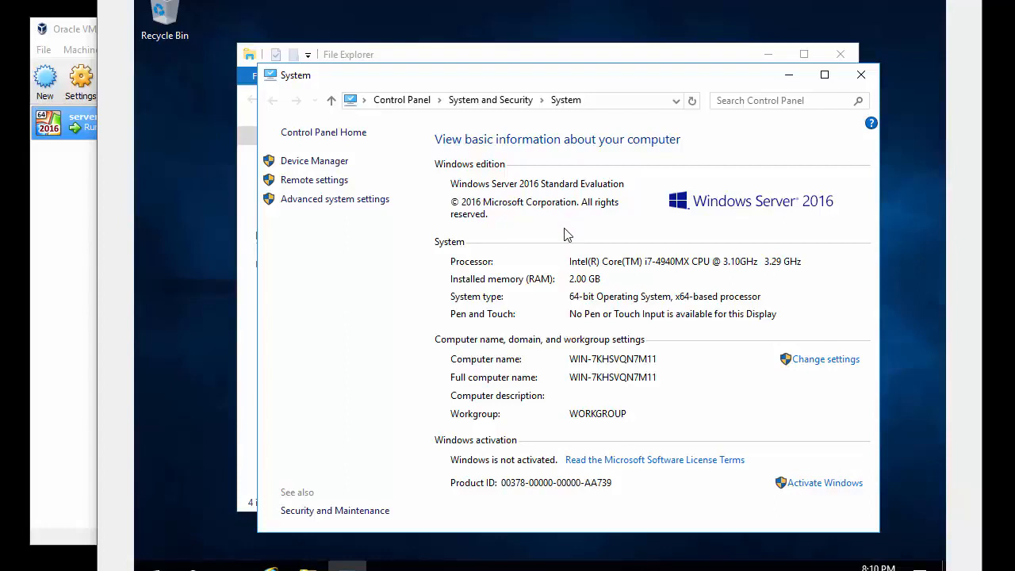
click(859, 71)
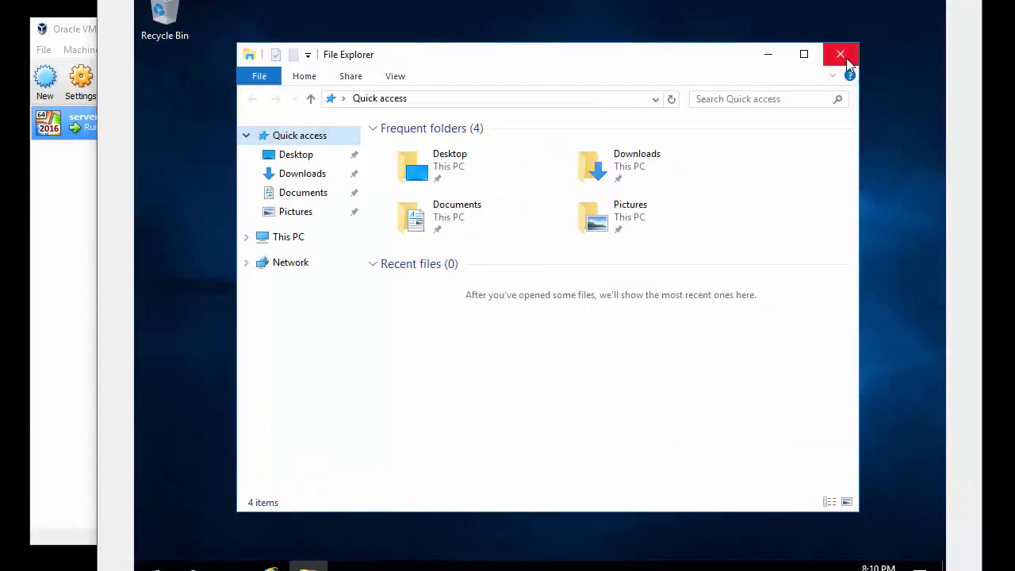
Close File Explorer and choose Shut down from the Start menu's power options
click(840, 54)
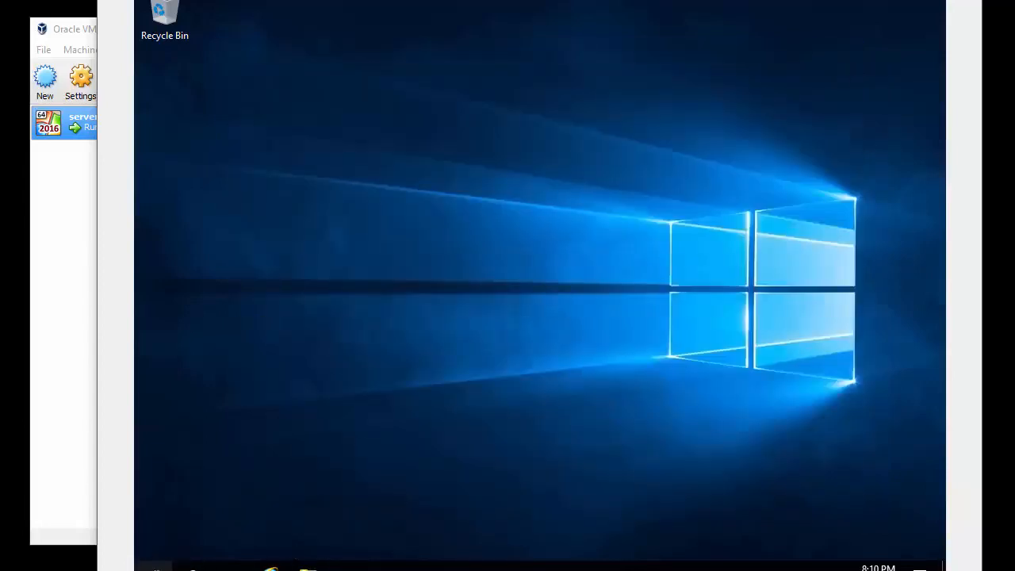
click(156, 567)
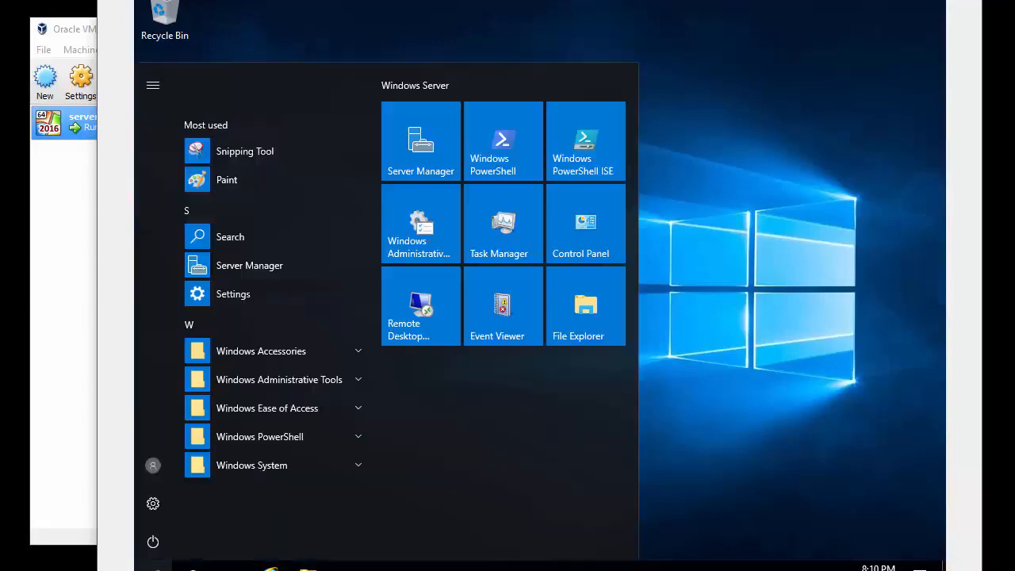
click(153, 542)
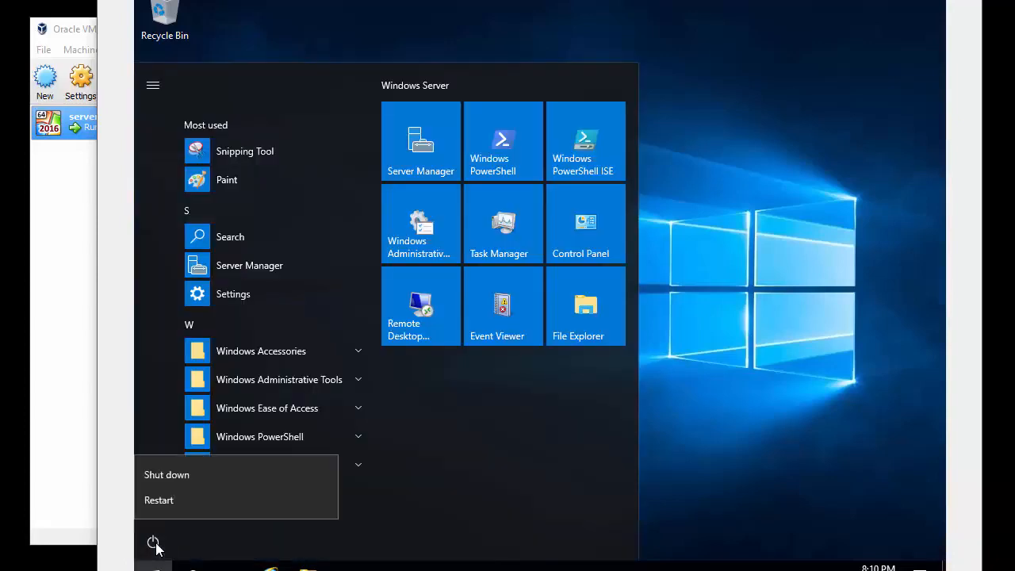
click(154, 476)
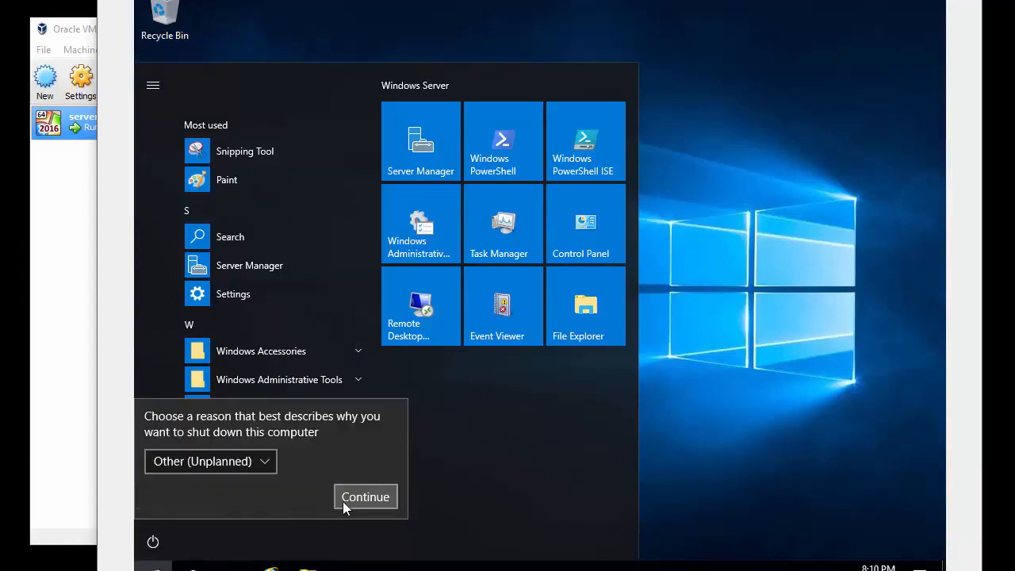